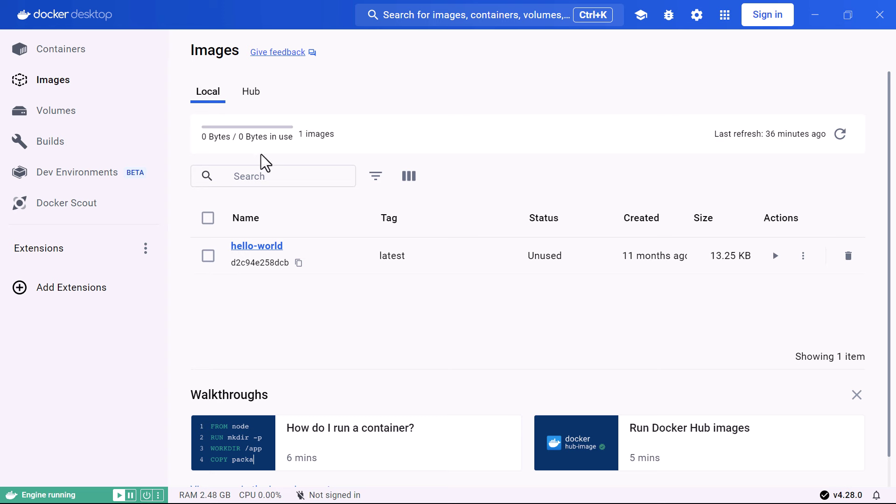
# Check the Hub images view and return to the Local images list
pyautogui.click(251, 100)
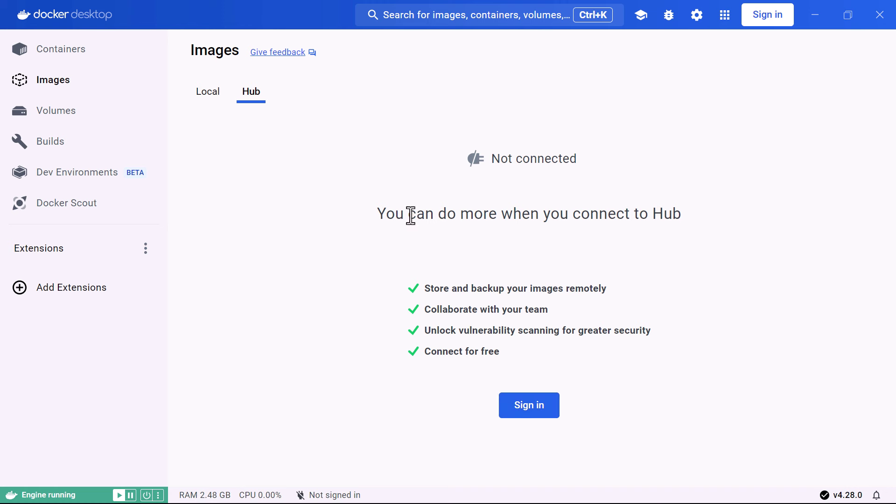
pyautogui.click(216, 96)
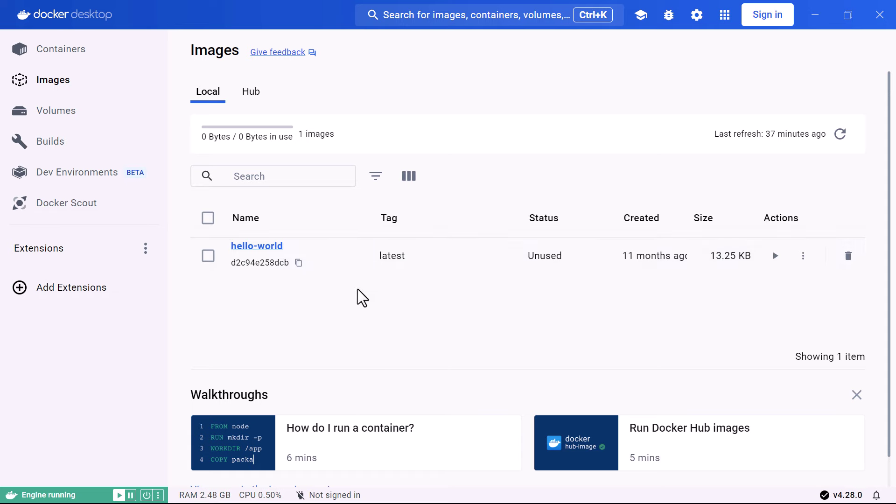
# Switch to Command Prompt, clear its screen and list the local images with "docker images"
pyautogui.hotkey('alt', 'Tab')
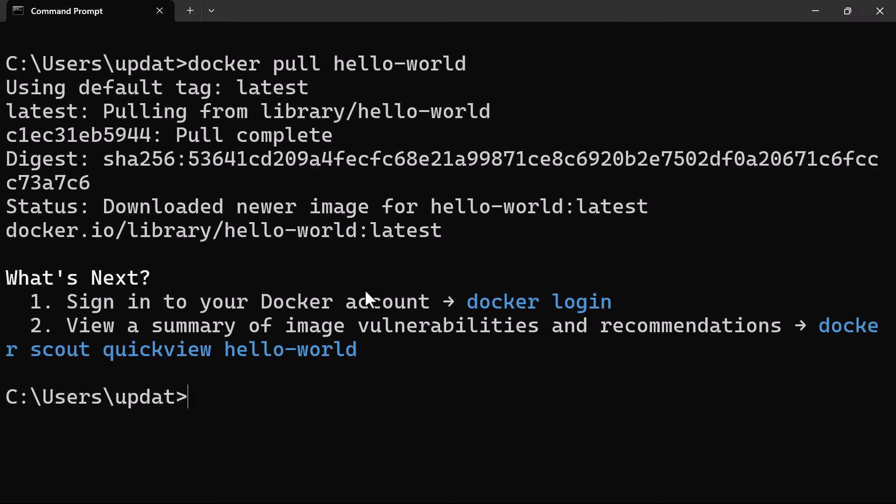
pyautogui.write('cls')
pyautogui.press('Return')
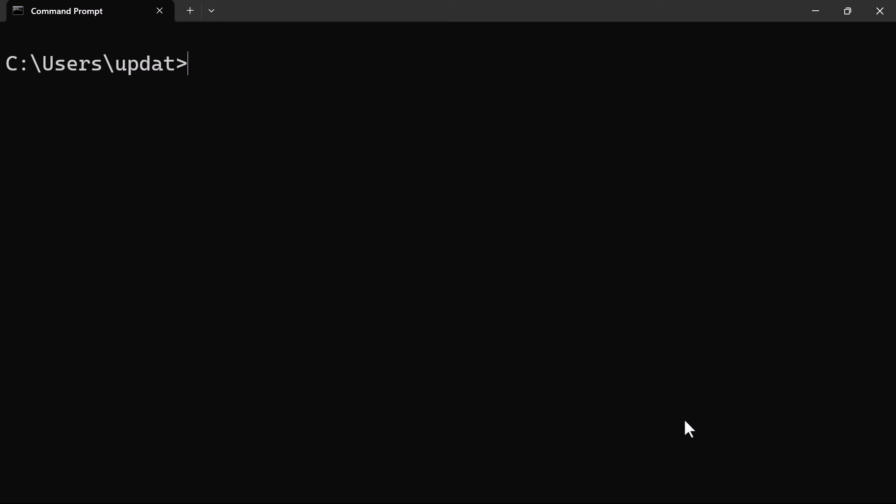
pyautogui.write('docker image')
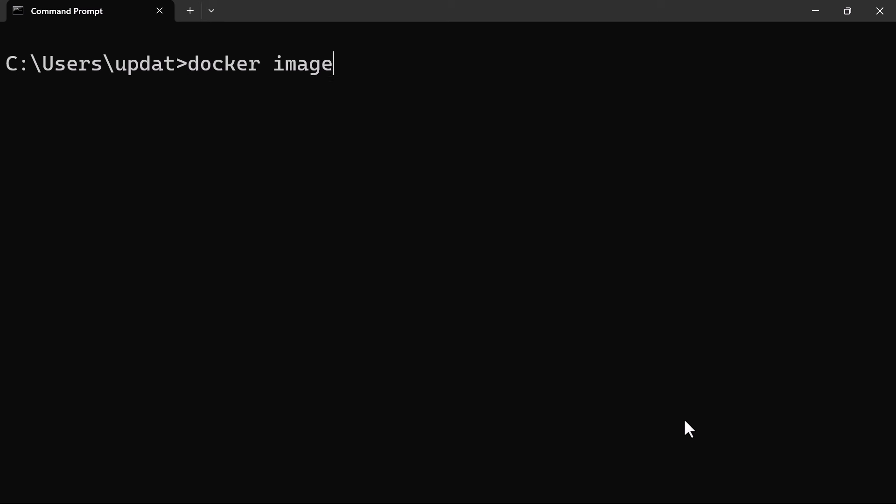
pyautogui.write('s')
pyautogui.press('Return')
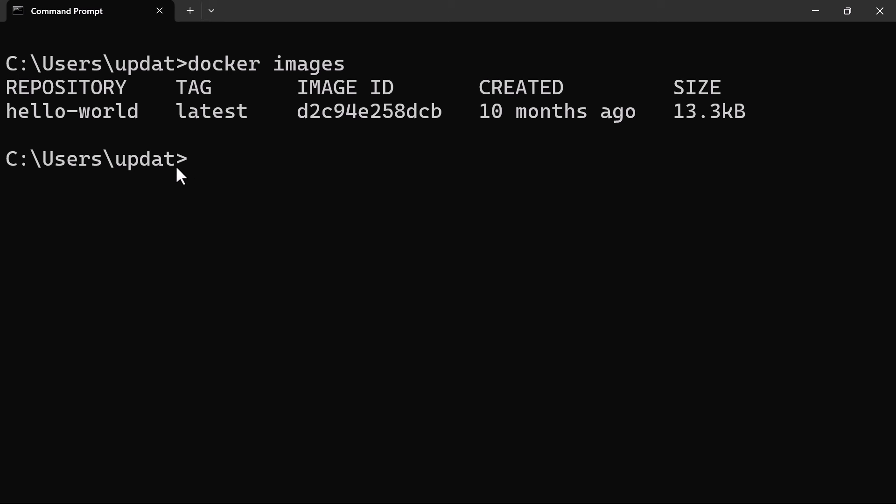
# Examine the hello-world entry's repository, tag, image ID, creation date and size, along with the command that listed it
pyautogui.moveTo(4, 107); pyautogui.dragTo(142, 110)
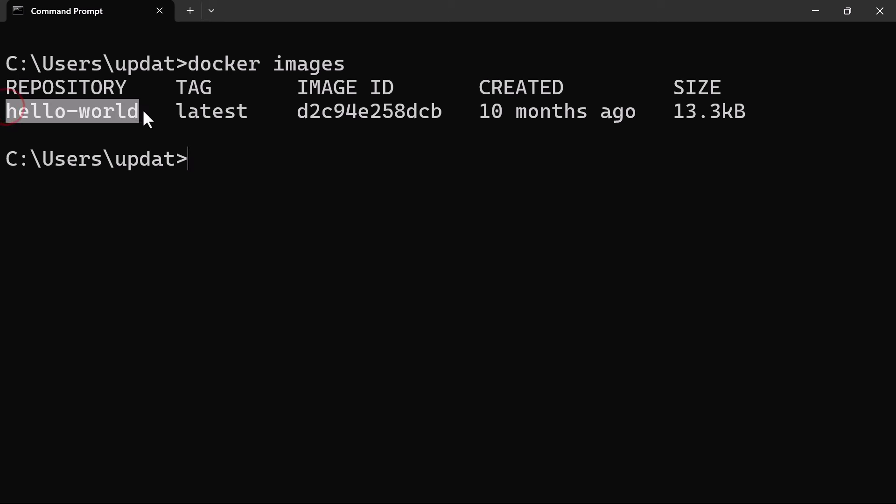
pyautogui.rightClick(143, 111)
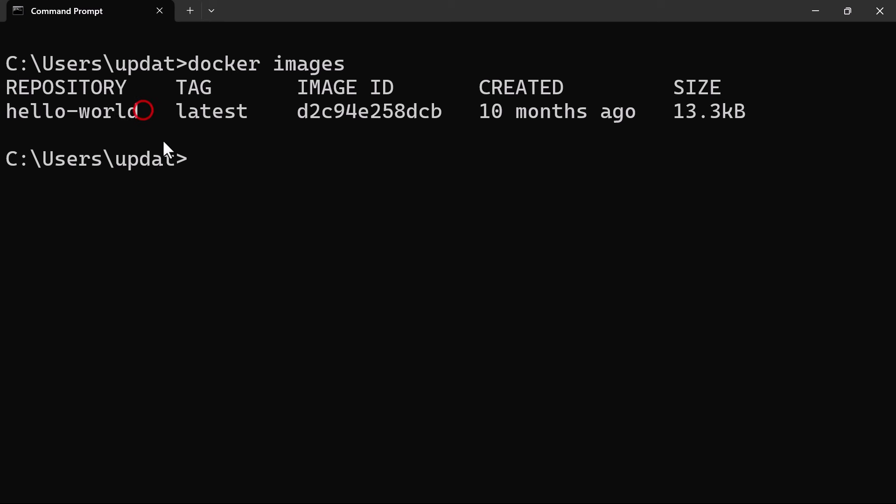
pyautogui.click(181, 111)
pyautogui.moveTo(181, 111); pyautogui.dragTo(776, 116)
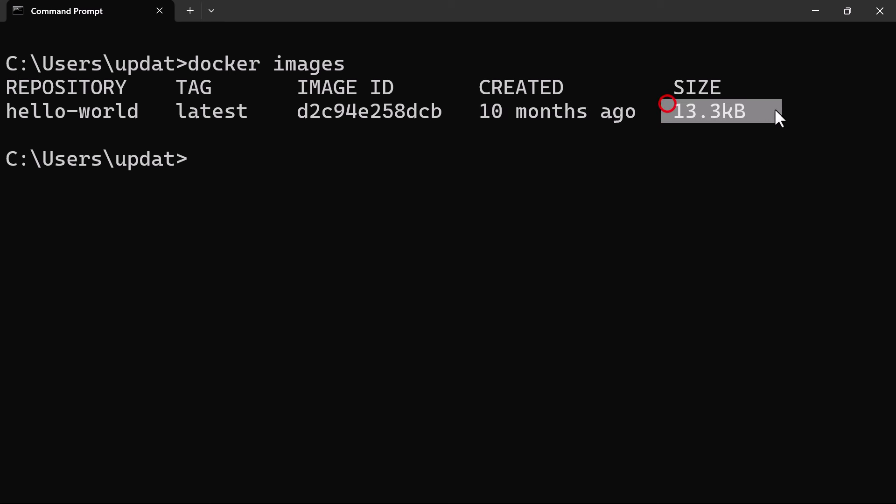
pyautogui.click(365, 132)
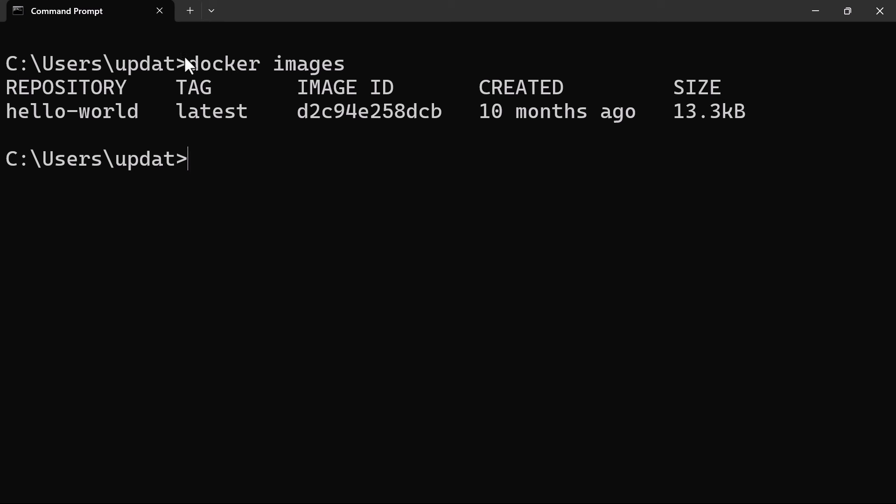
pyautogui.moveTo(196, 63); pyautogui.dragTo(352, 64)
pyautogui.click(352, 64)
# Clear the terminal screen with "cls"
pyautogui.write('d')
pyautogui.press('BackSpace')
pyautogui.write('cls')
pyautogui.press('Return')
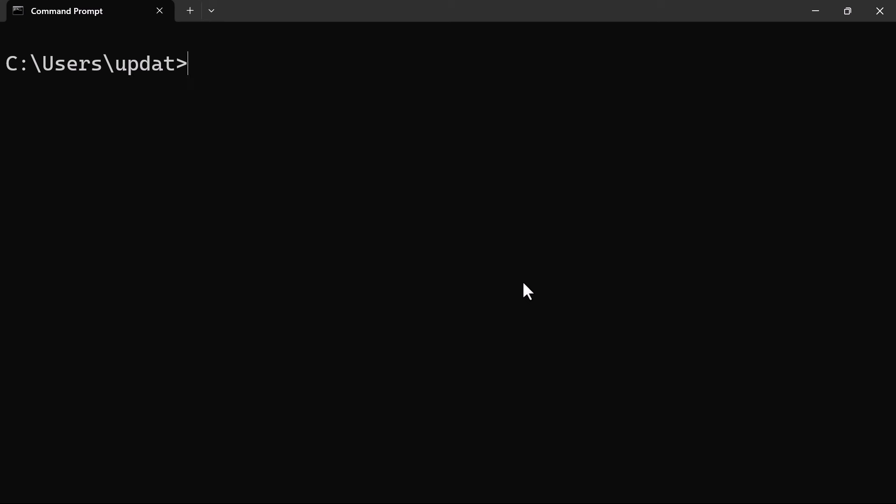
# Enlarge the terminal text and start a container from the local image with "docker run hello-world", checking the image name in Docker Desktop
pyautogui.write('docker run')
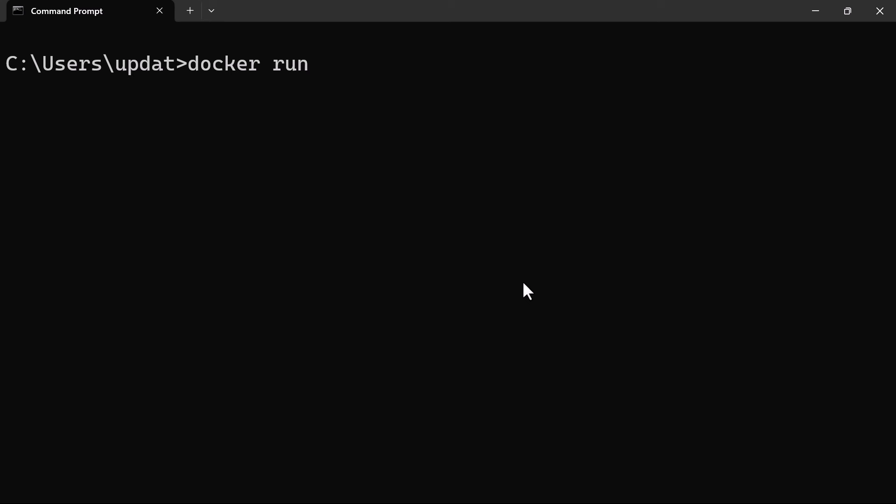
pyautogui.hotkey('ctrl', '+')
pyautogui.hotkey('ctrl', '+')
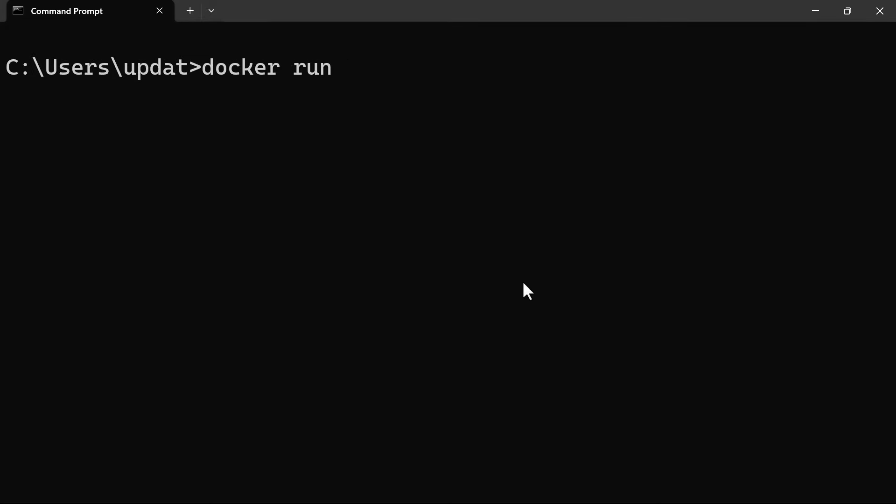
pyautogui.hotkey('alt', 'Tab')
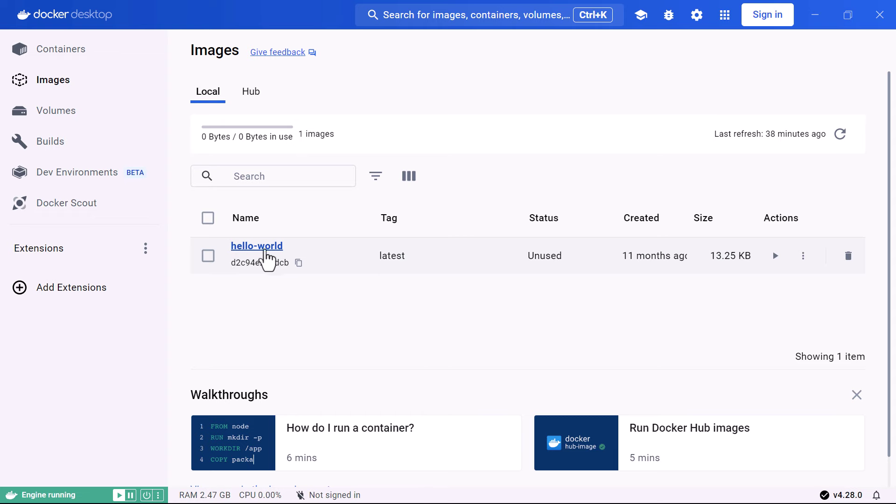
pyautogui.hotkey('alt', 'Tab')
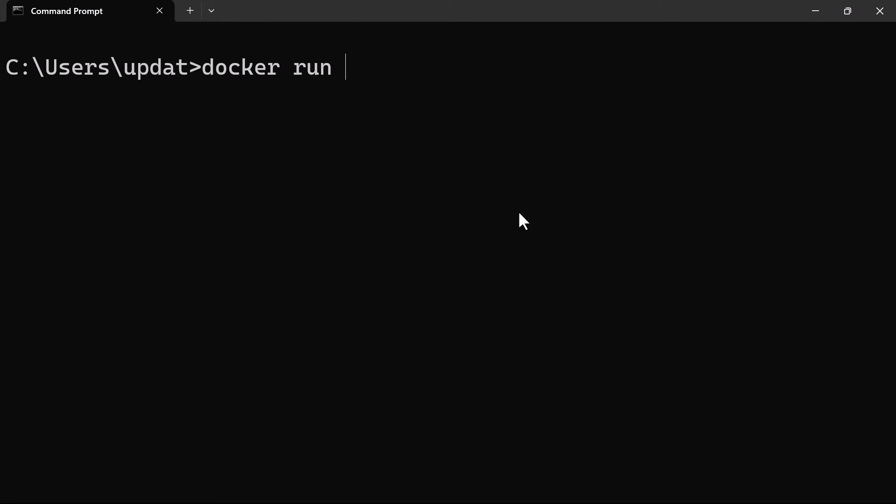
pyautogui.write('helo')
pyautogui.press('BackSpace')
pyautogui.write('lo-world')
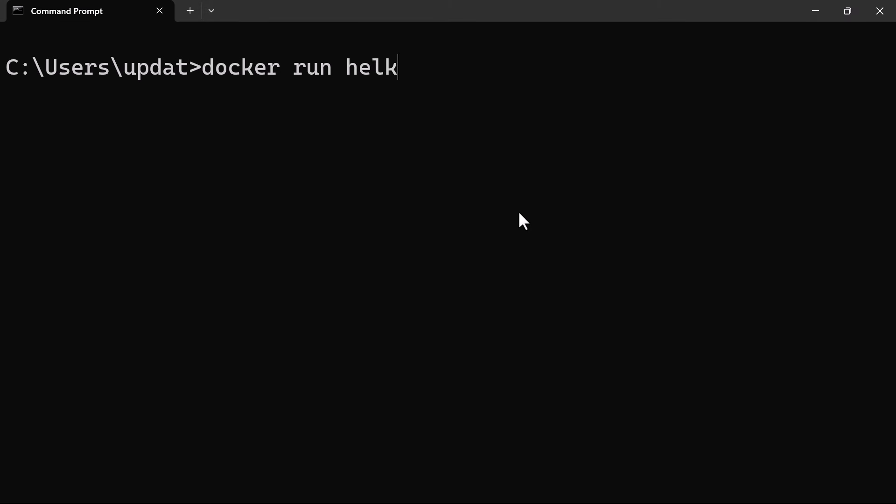
pyautogui.press('Return')
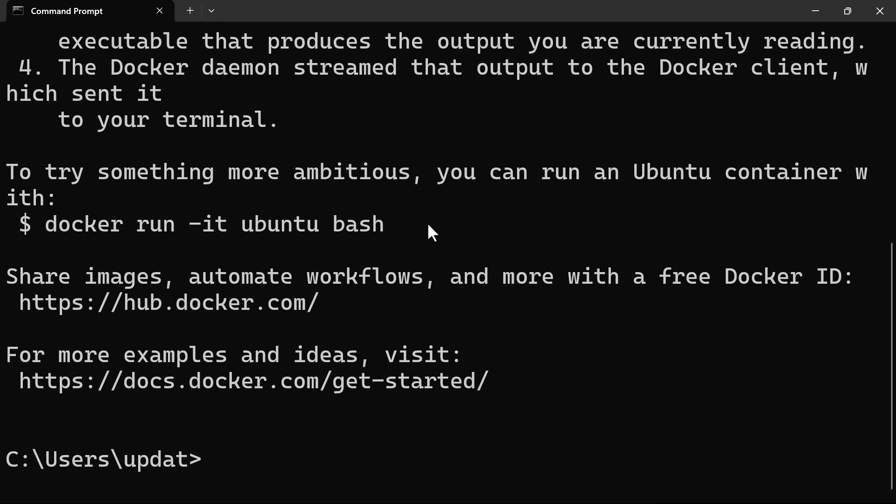
# Review the output of "docker run hello-world" from its beginning
pyautogui.scroll(5, 156, 262)
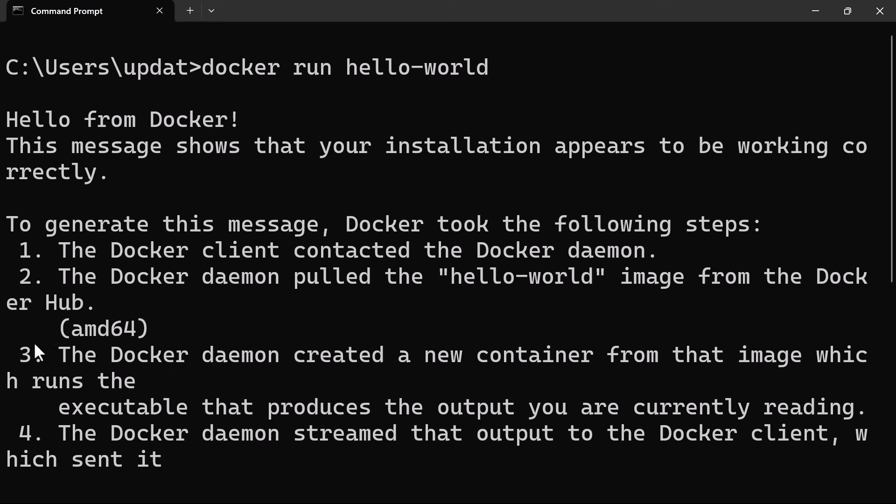
pyautogui.moveTo(519, 67); pyautogui.dragTo(345, 70)
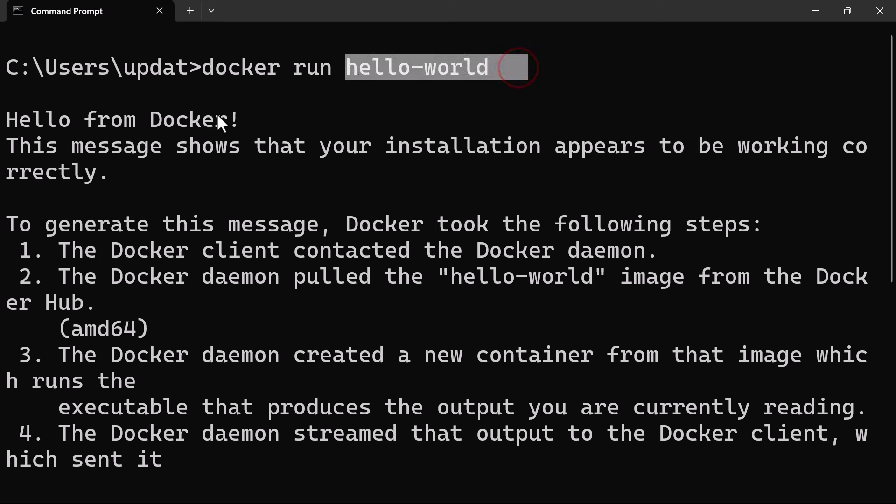
pyautogui.moveTo(12, 94); pyautogui.dragTo(185, 479)
pyautogui.rightClick(147, 407)
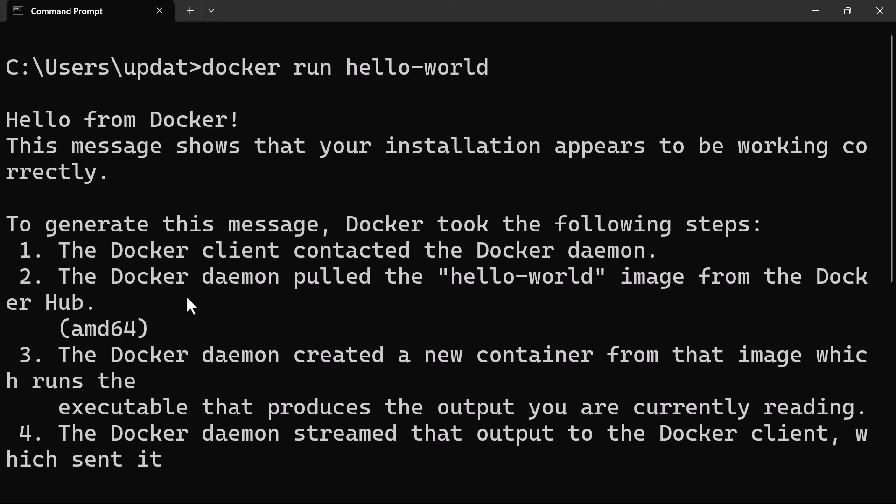
# Switch to Docker Desktop and run a new container from the hello-world image with the default settings
pyautogui.hotkey('alt', 'Tab')
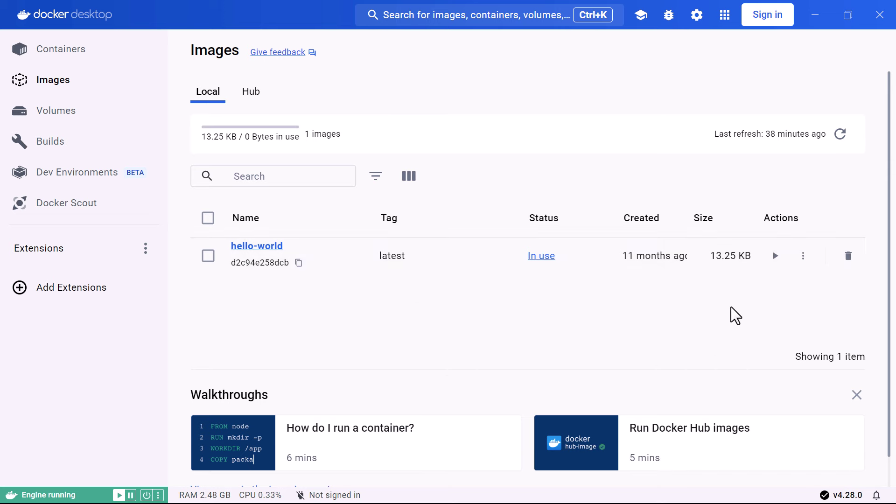
pyautogui.click(38, 87)
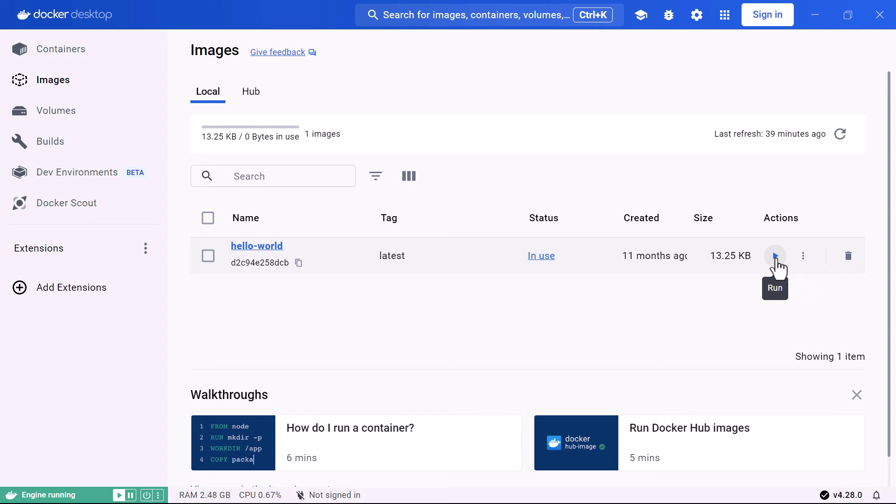
pyautogui.click(775, 256)
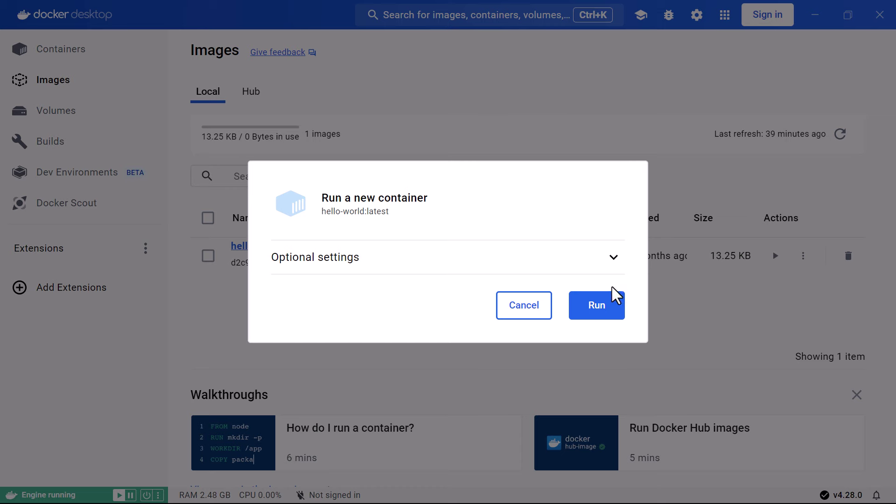
pyautogui.click(602, 306)
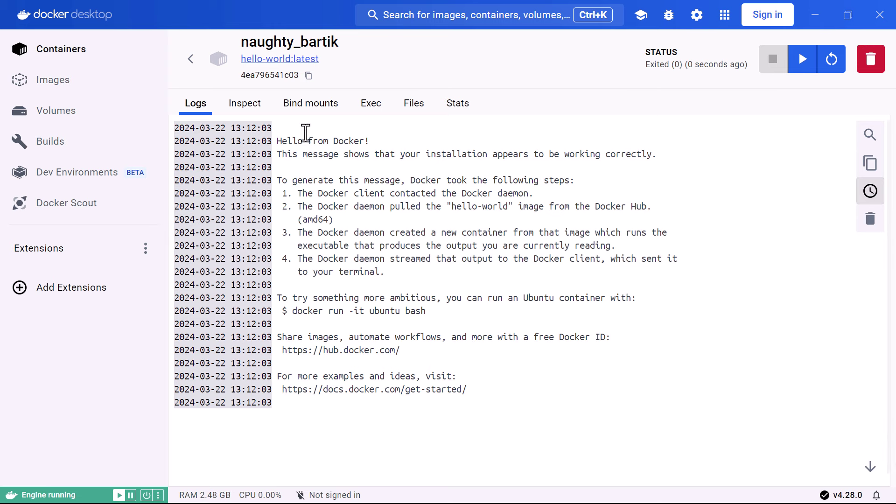
# Compare the new container's log in Docker Desktop with the output of "docker run hello-world" in Command Prompt
pyautogui.moveTo(283, 132); pyautogui.dragTo(497, 394)
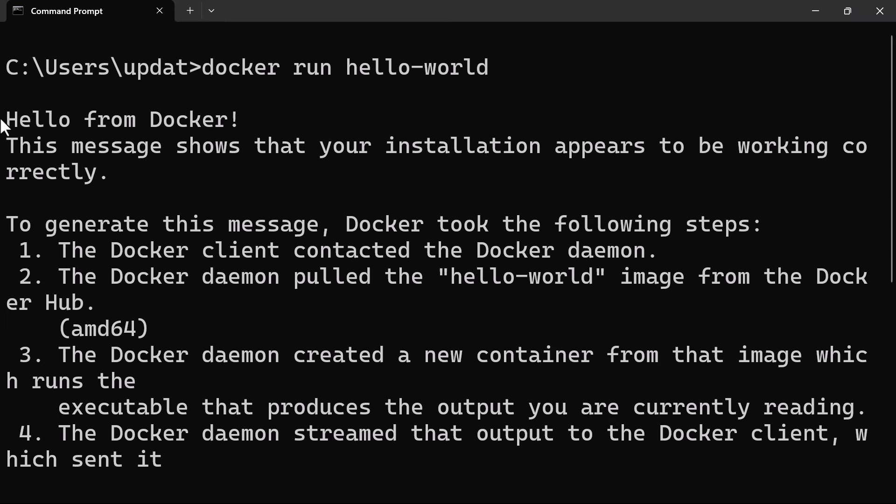
pyautogui.moveTo(5, 120); pyautogui.dragTo(267, 119)
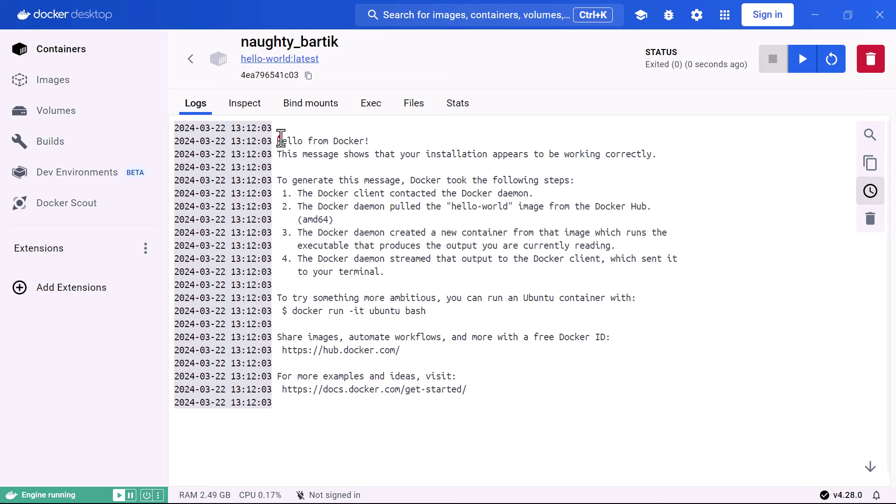
pyautogui.moveTo(277, 137); pyautogui.dragTo(404, 140)
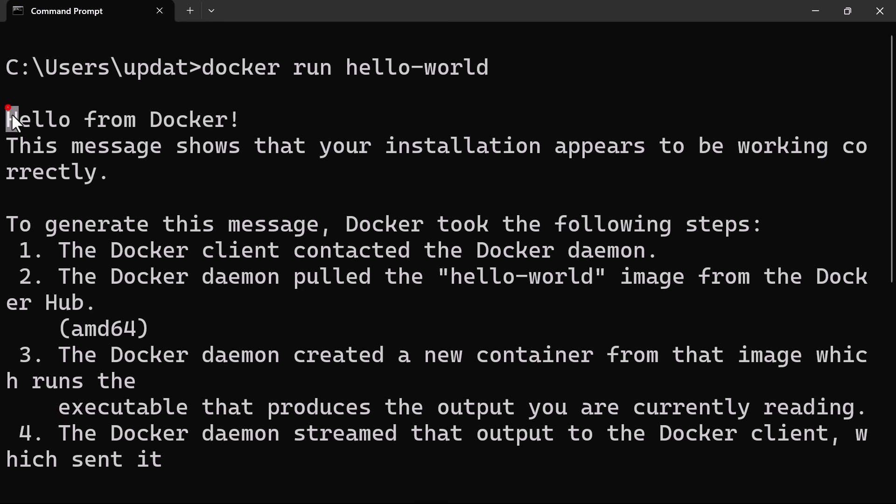
pyautogui.moveTo(11, 113); pyautogui.dragTo(287, 451)
pyautogui.click(308, 449)
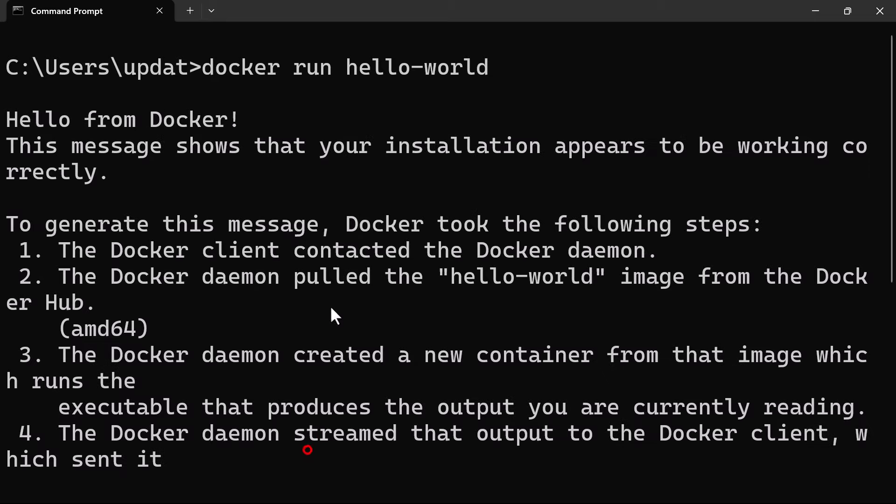
pyautogui.moveTo(346, 68); pyautogui.dragTo(490, 72)
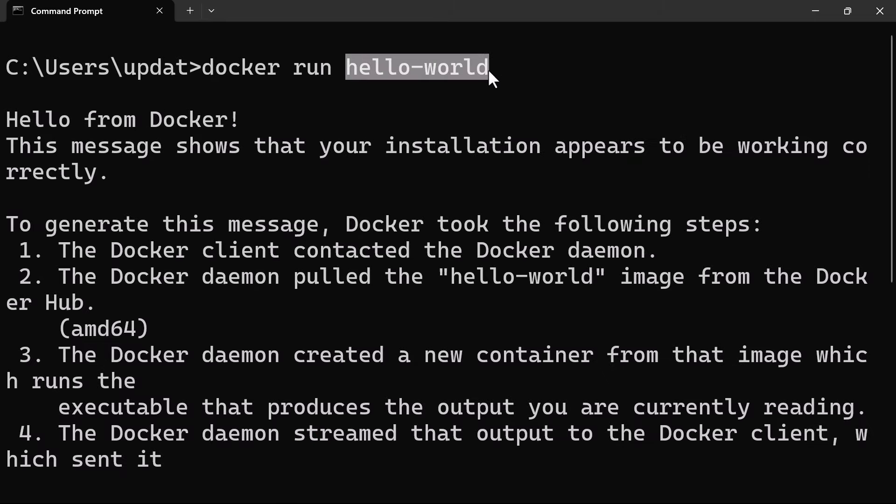
pyautogui.moveTo(3, 105); pyautogui.dragTo(87, 458)
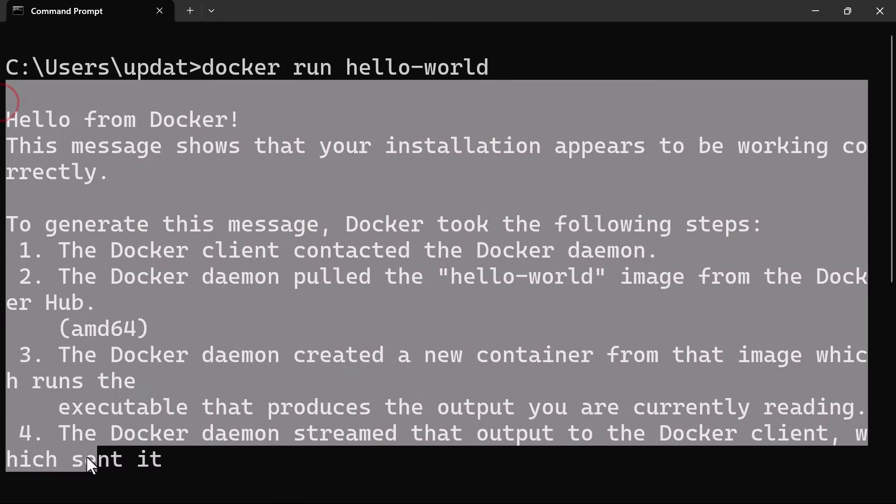
pyautogui.moveTo(344, 66); pyautogui.dragTo(485, 74)
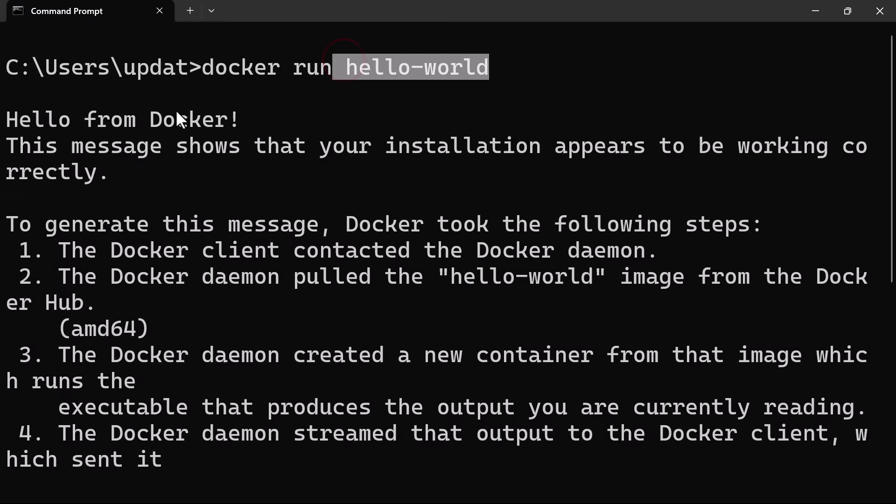
pyautogui.click(134, 99)
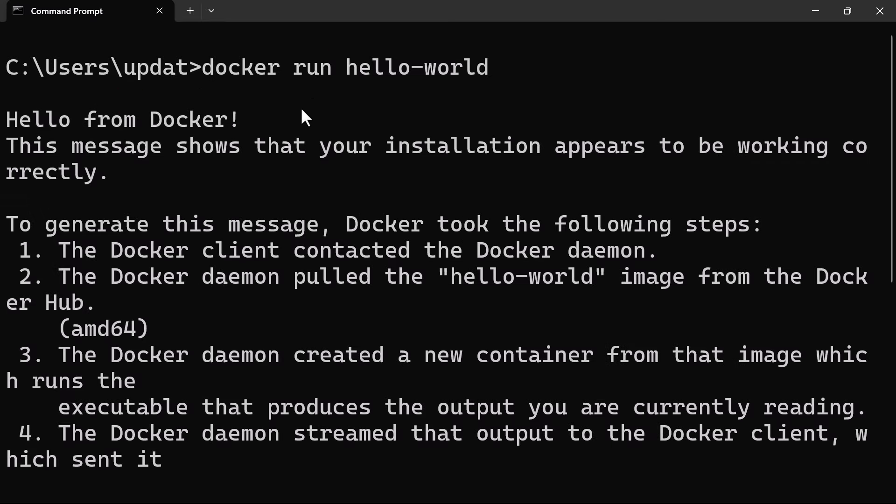
# Switch back to Docker Desktop and display the list of all containers
pyautogui.hotkey('alt', 'Tab')
pyautogui.click(497, 241)
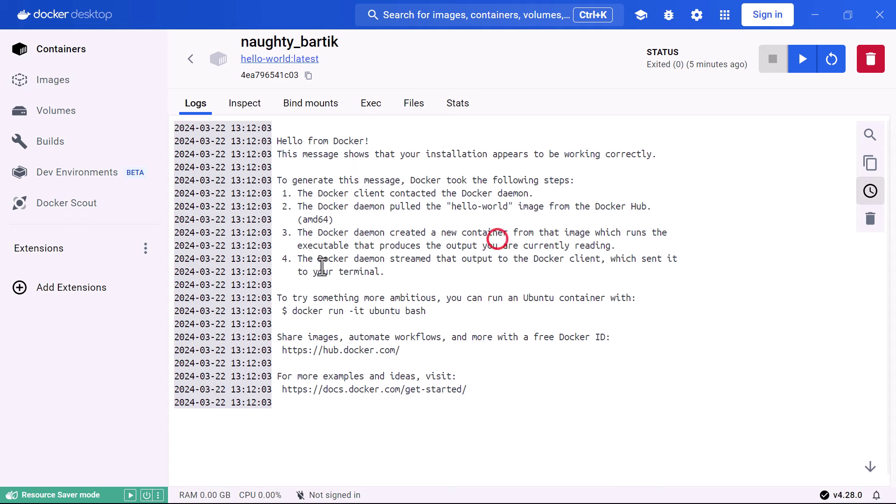
pyautogui.click(100, 403)
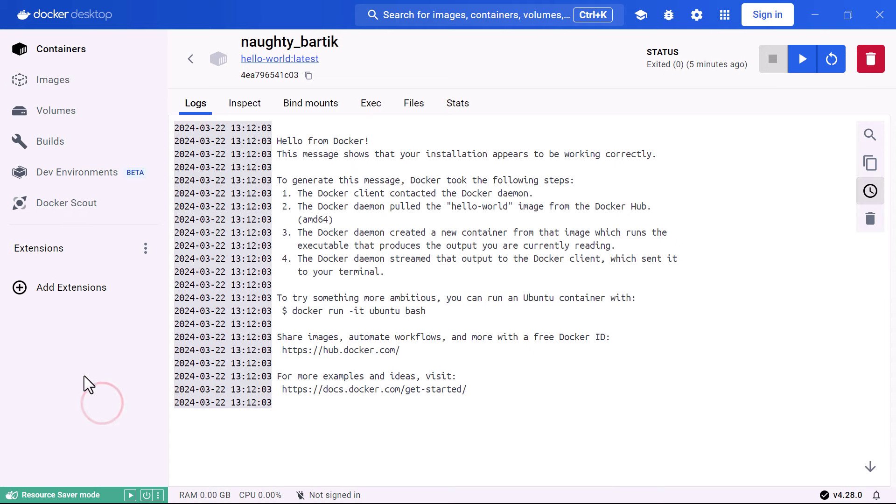
pyautogui.click(62, 50)
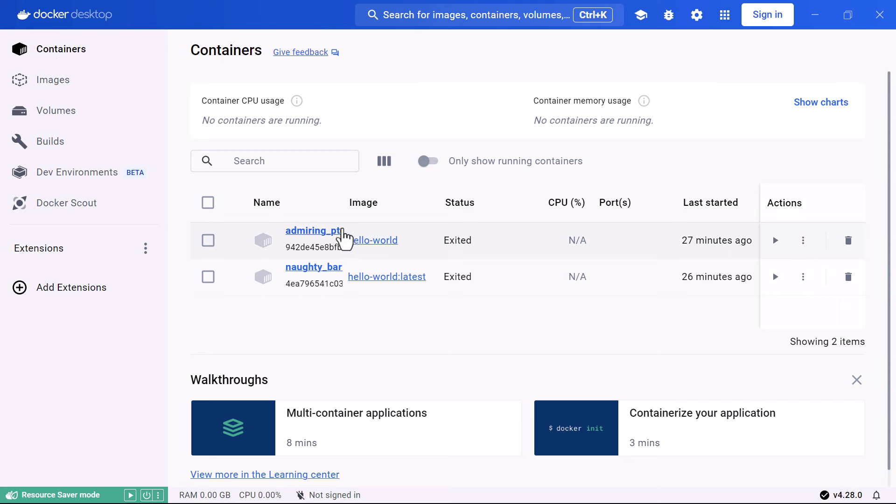
# Widen the Name column of the containers list to fit the full container names, and check the local images list
pyautogui.moveTo(341, 208); pyautogui.dragTo(402, 212)
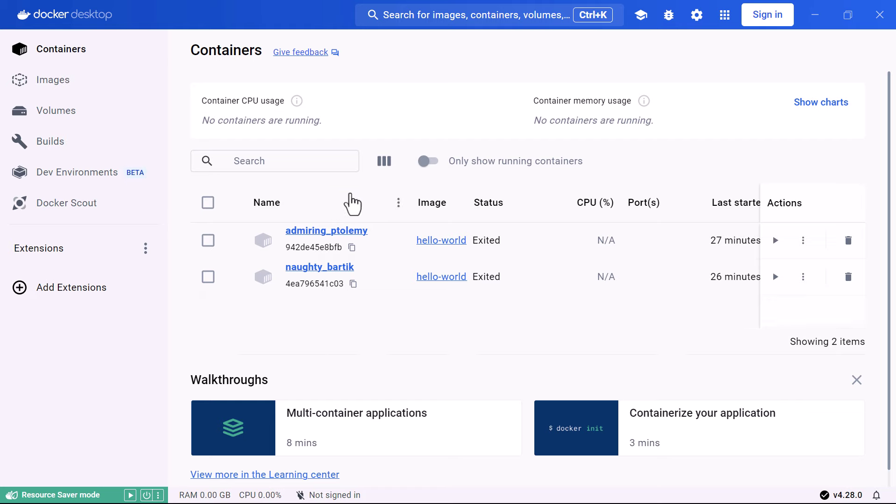
pyautogui.click(67, 83)
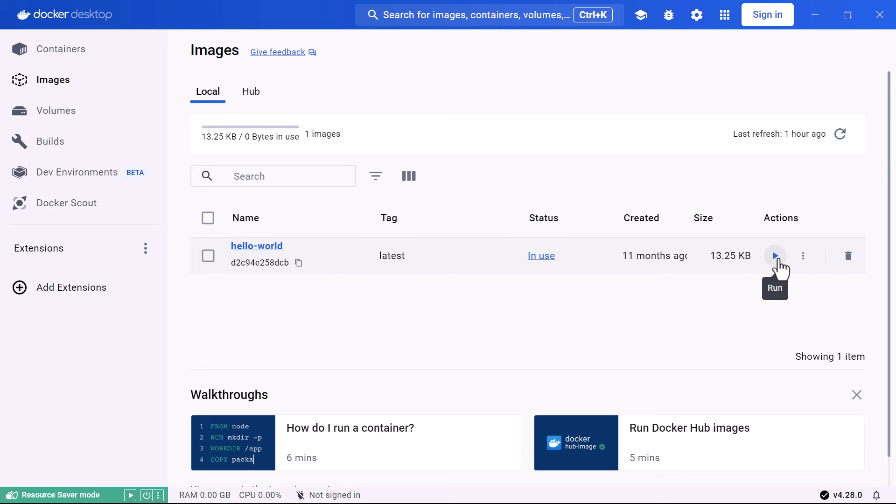
pyautogui.click(67, 49)
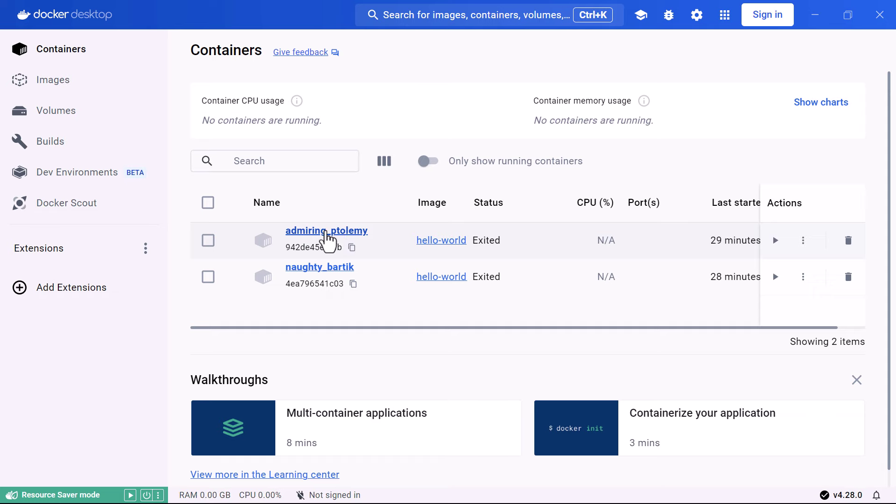
# Compare the "docker run hello-world" command in Command Prompt with the containers listed in Docker Desktop
pyautogui.hotkey('alt', 'Tab')
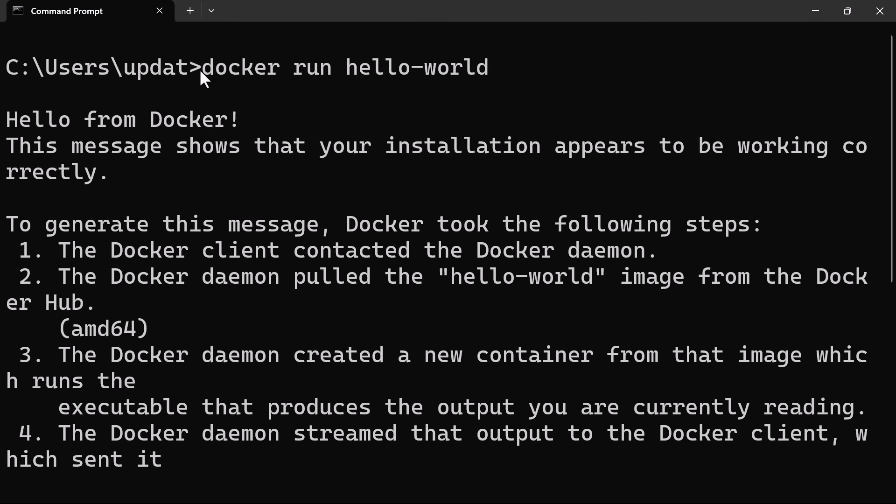
pyautogui.moveTo(203, 68); pyautogui.dragTo(422, 74)
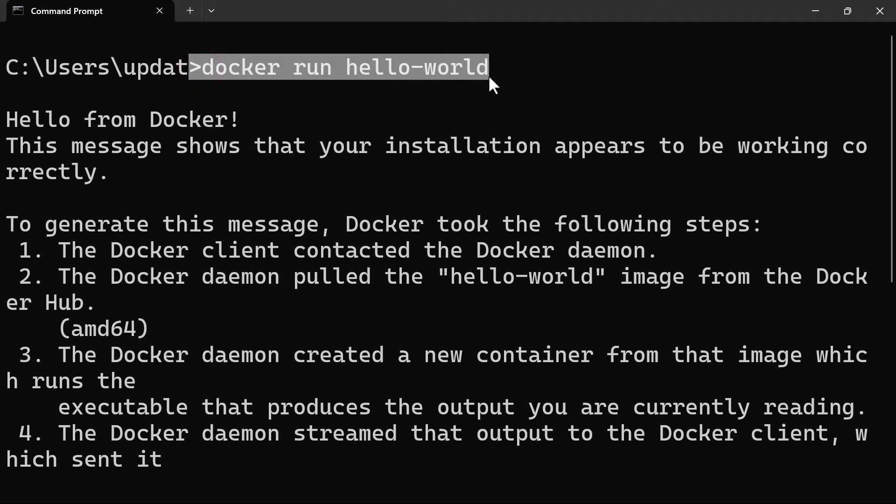
pyautogui.hotkey('alt', 'Tab')
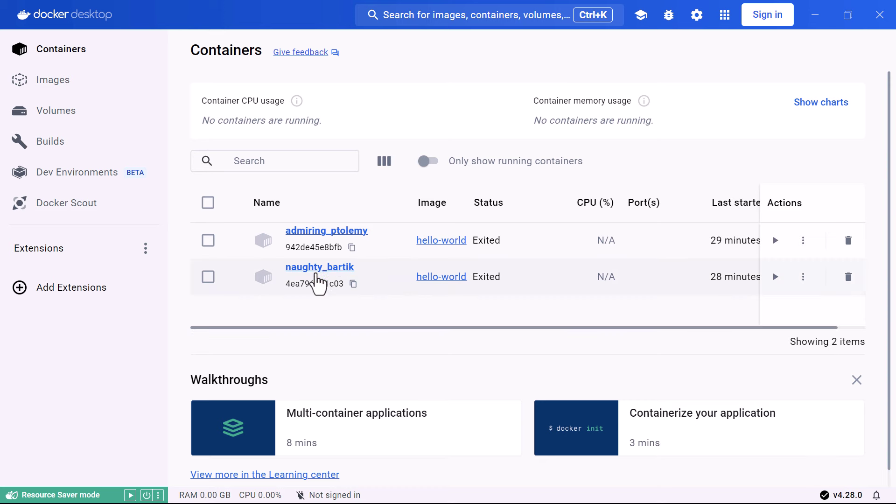
pyautogui.hotkey('alt', 'Tab')
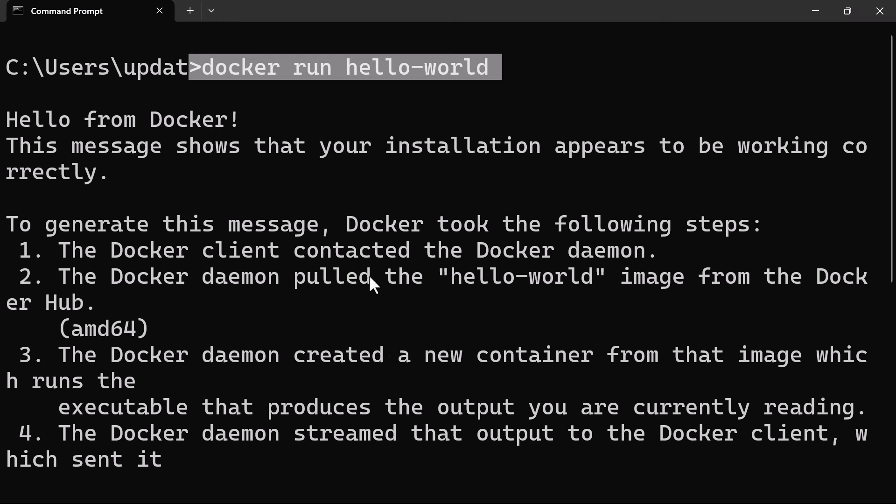
pyautogui.click(258, 71)
pyautogui.moveTo(206, 64); pyautogui.dragTo(355, 67)
pyautogui.hotkey('ctrl', 'c')
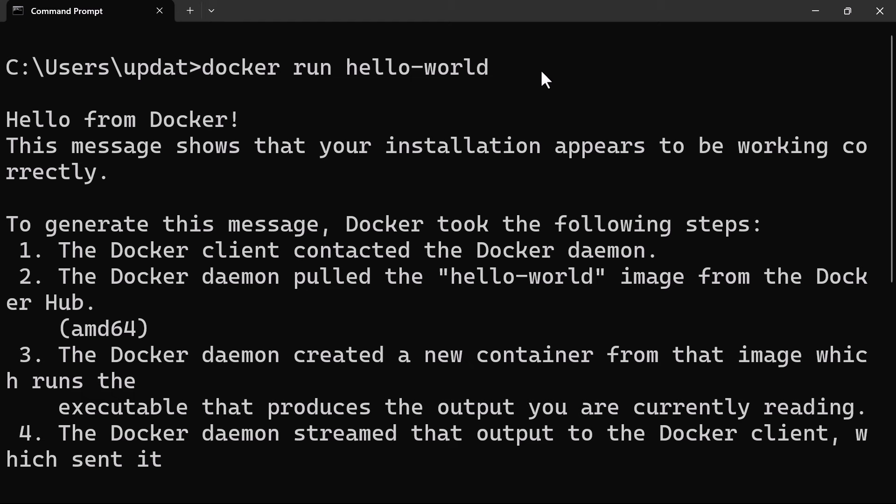
pyautogui.hotkey('alt', 'Tab')
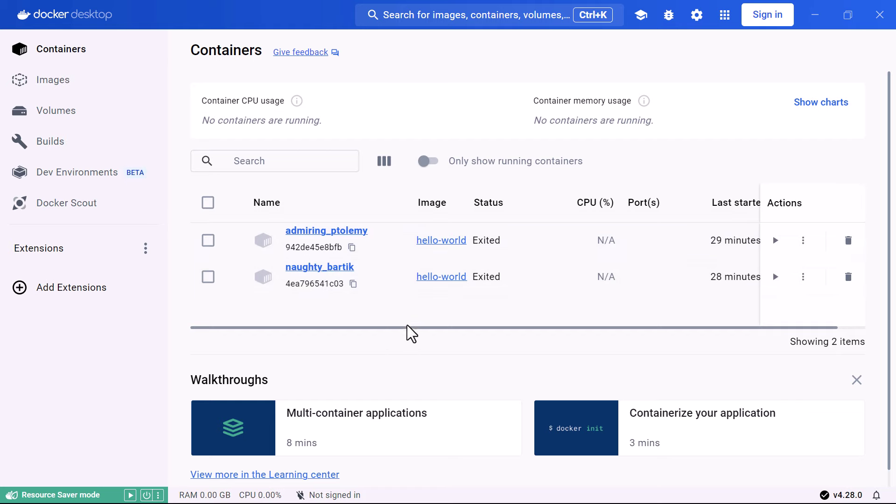
# Switch to Command Prompt, clear the screen and run "docker run hello-world" again
pyautogui.hotkey('alt', 'Tab')
pyautogui.scroll(-5, 444, 353)
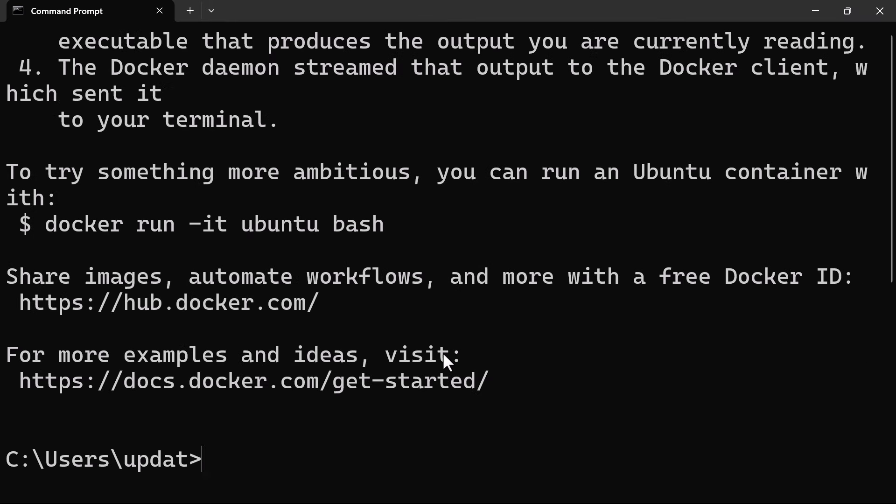
pyautogui.write('cls')
pyautogui.press('Return')
pyautogui.write('cls')
pyautogui.press('Up')
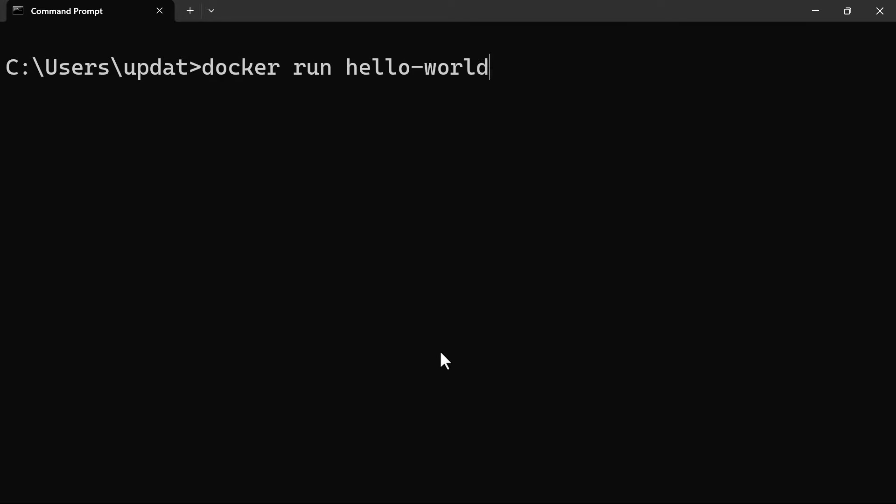
pyautogui.press('Return')
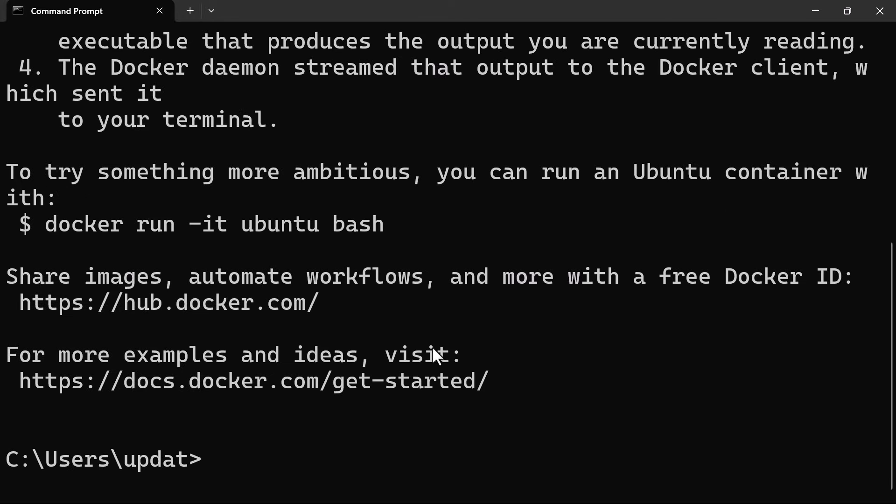
# Review the new run's output from its beginning and look for its container in Docker Desktop's containers list
pyautogui.scroll(2, 411, 334)
pyautogui.scroll(2, 389, 324)
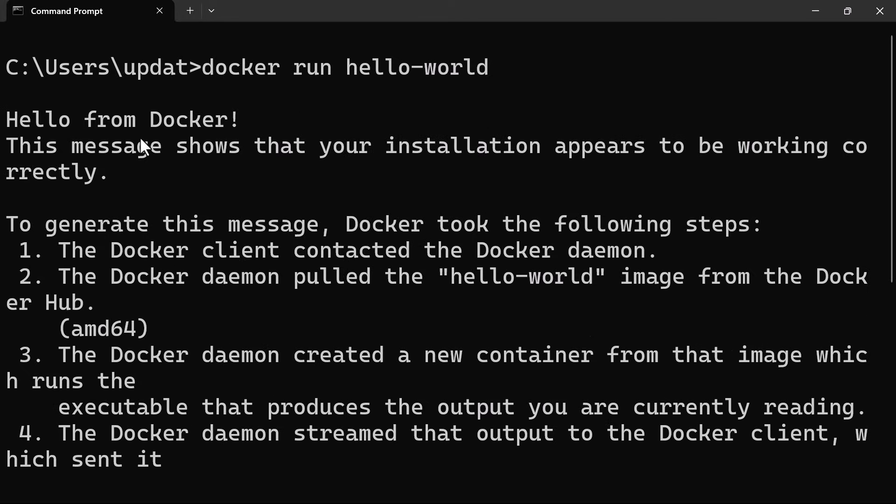
pyautogui.hotkey('alt', 'Tab')
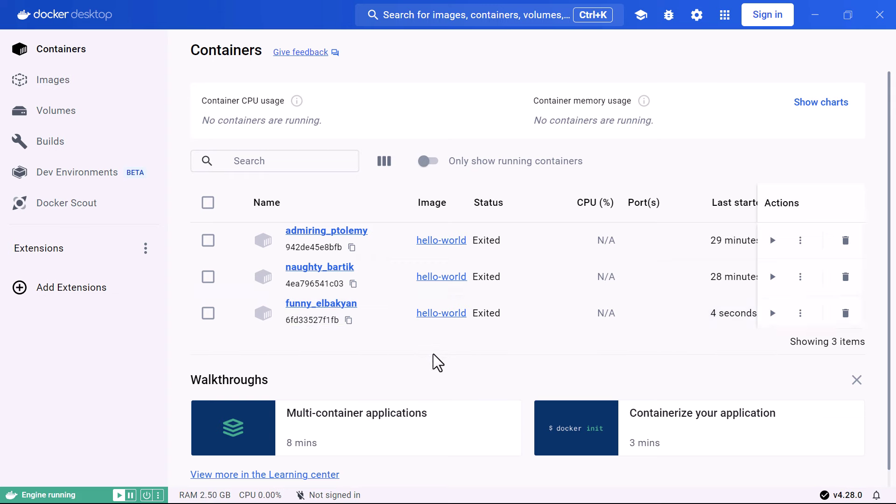
pyautogui.hotkey('alt', 'Tab')
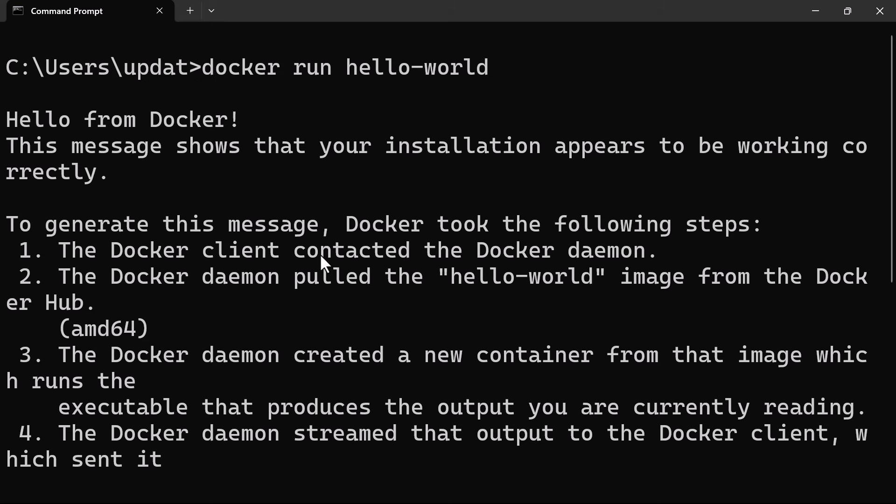
pyautogui.hotkey('alt', 'Tab')
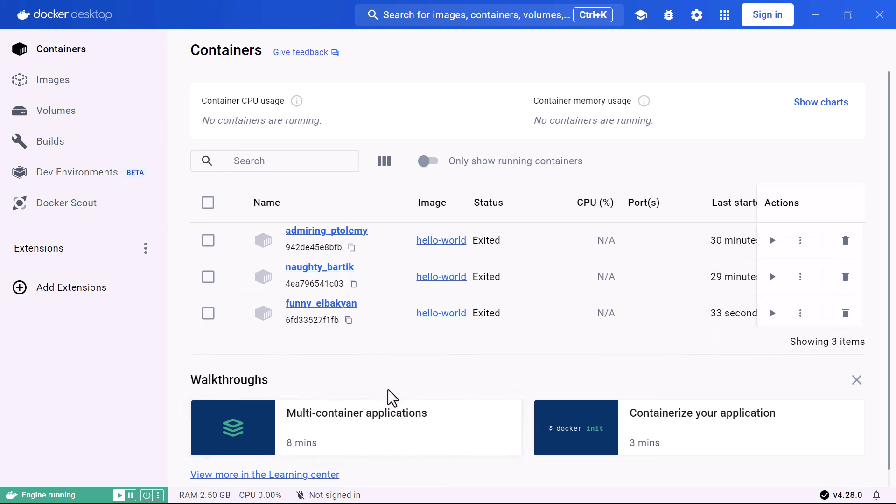
# Switch to Command Prompt, clear the screen, reduce the text size and list the running containers with "docker ps"
pyautogui.hotkey('alt', 'Tab')
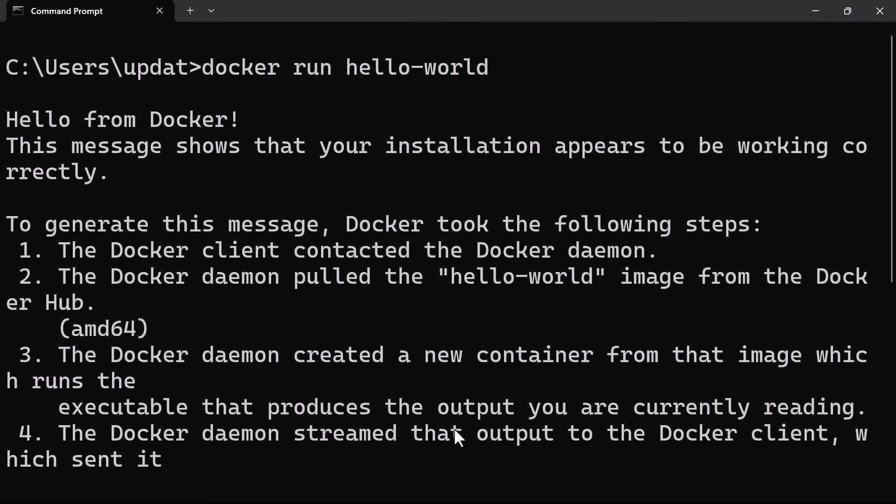
pyautogui.write('cls')
pyautogui.press('Return')
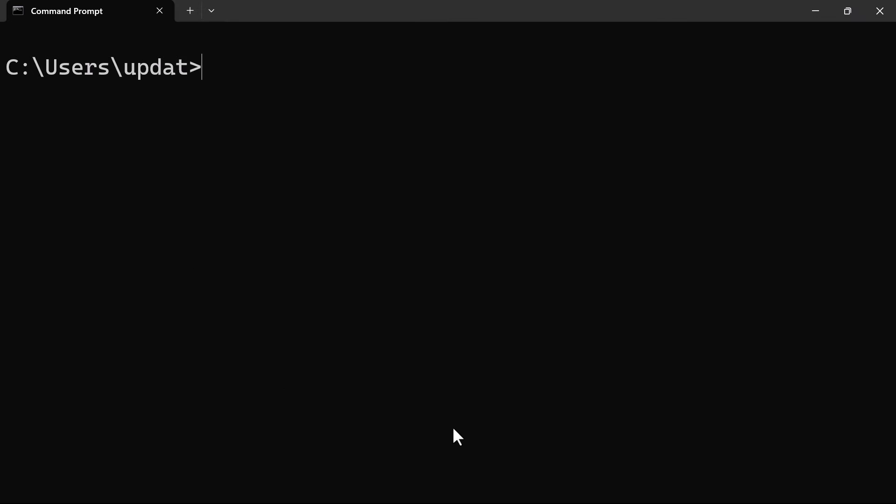
pyautogui.write('docker ps')
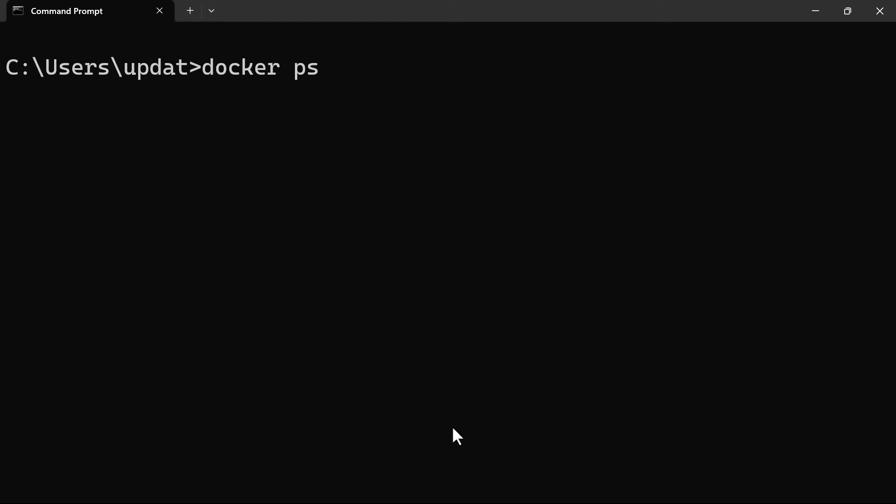
pyautogui.hotkey('ctrl', '-')
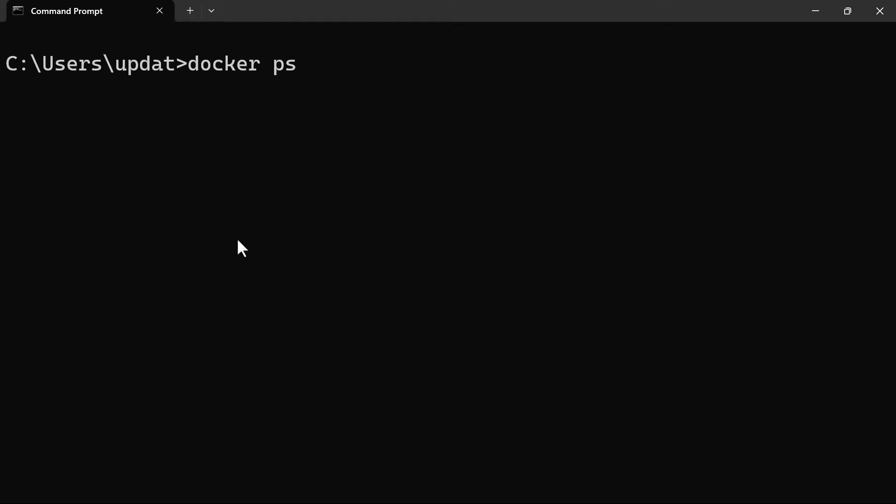
pyautogui.press('Return')
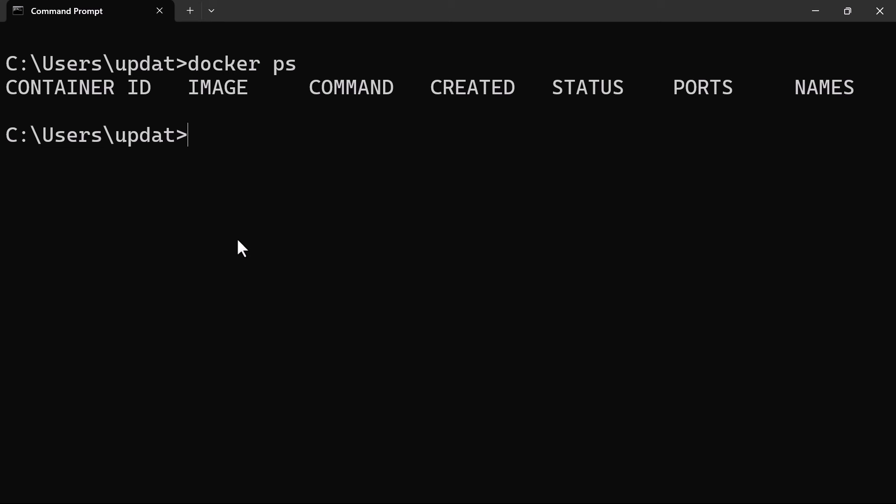
# Compare the "docker ps" output with the containers and their statuses in Docker Desktop
pyautogui.hotkey('alt', 'Tab')
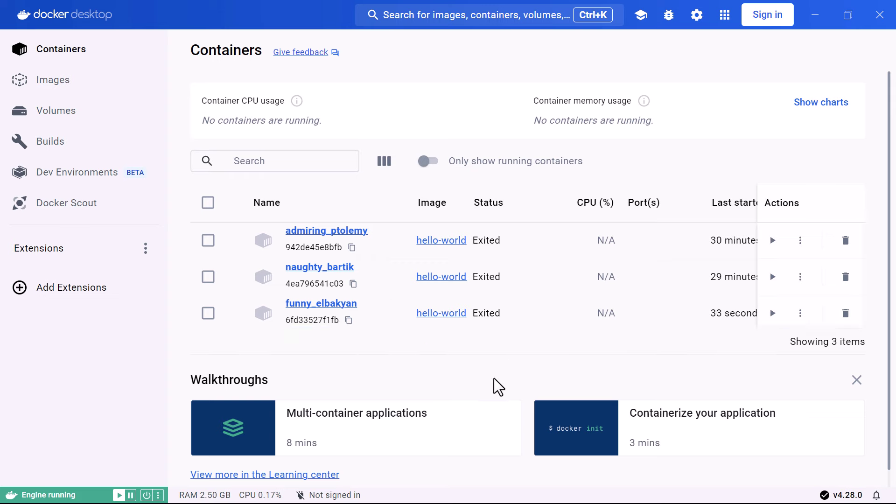
pyautogui.hotkey('alt', 'Tab')
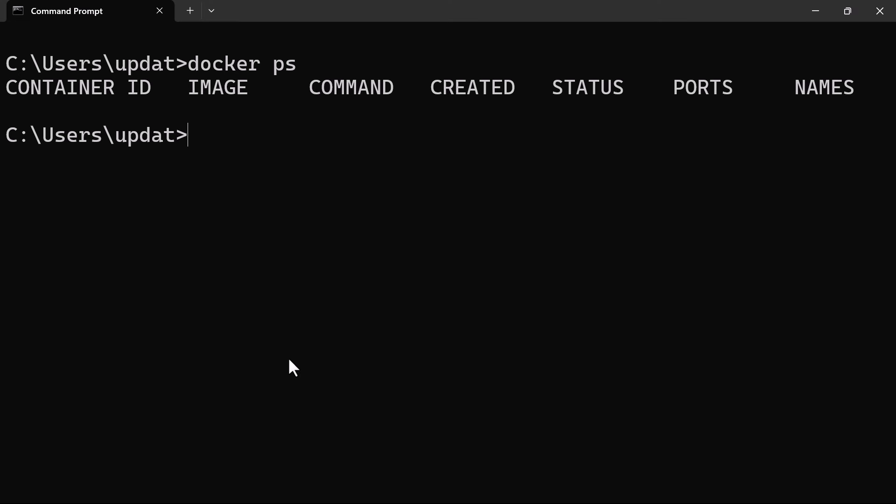
pyautogui.hotkey('alt', 'Tab')
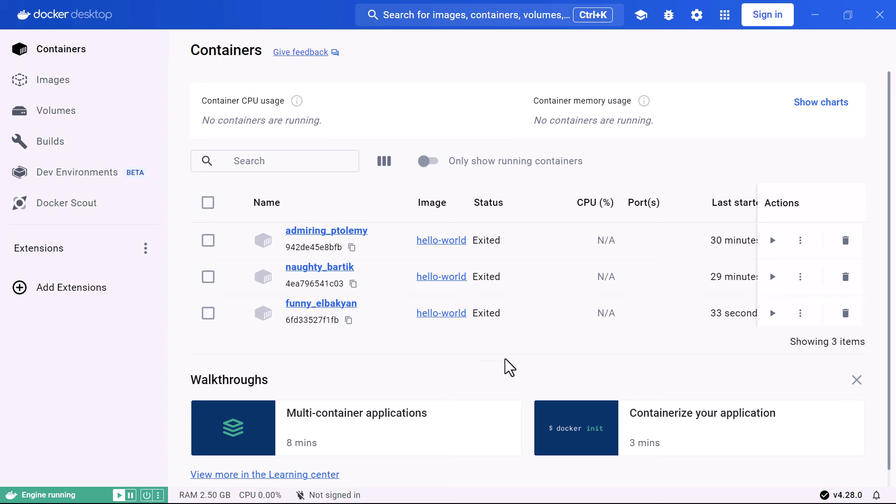
# Switch to Command Prompt, list all containers including stopped ones with "docker ps -a", and shrink the text to fit each row
pyautogui.hotkey('alt', 'Tab')
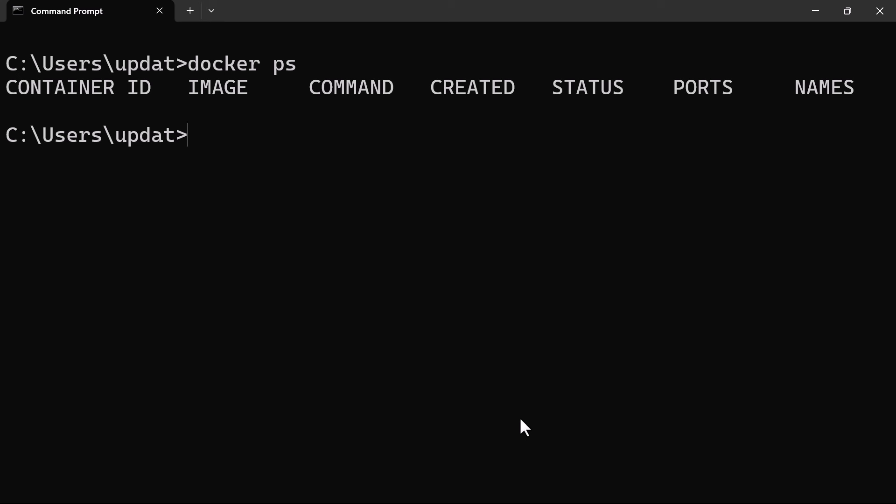
pyautogui.press('Up')
pyautogui.write('-')
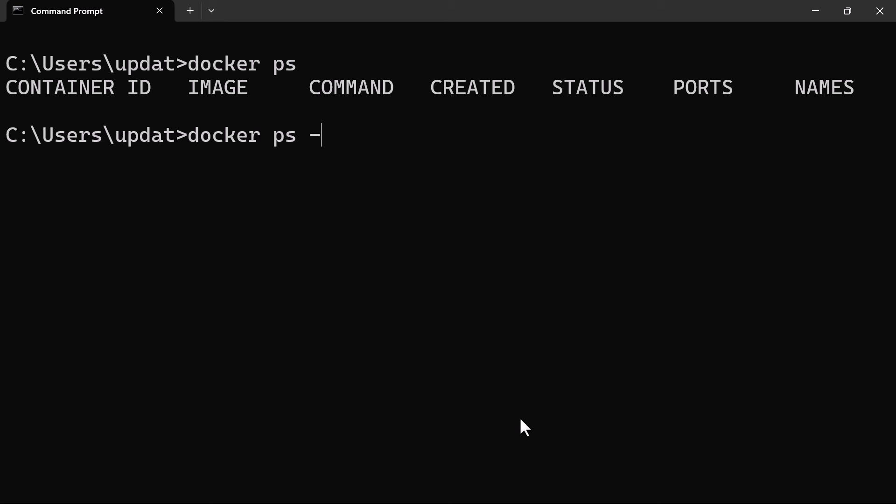
pyautogui.write('a')
pyautogui.press('Return')
pyautogui.hotkey('ctrl', '-')
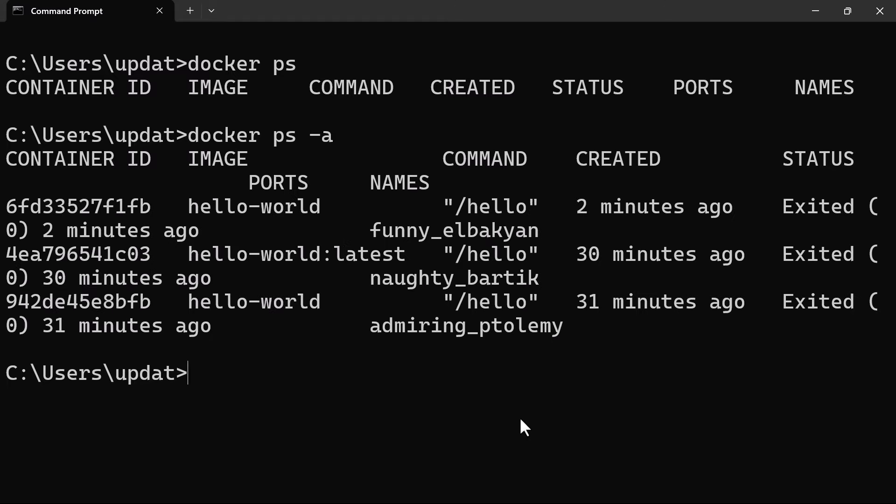
# Examine the container ID, image, created, status and name columns in the "docker ps -a" output
pyautogui.moveTo(6, 120); pyautogui.dragTo(189, 117)
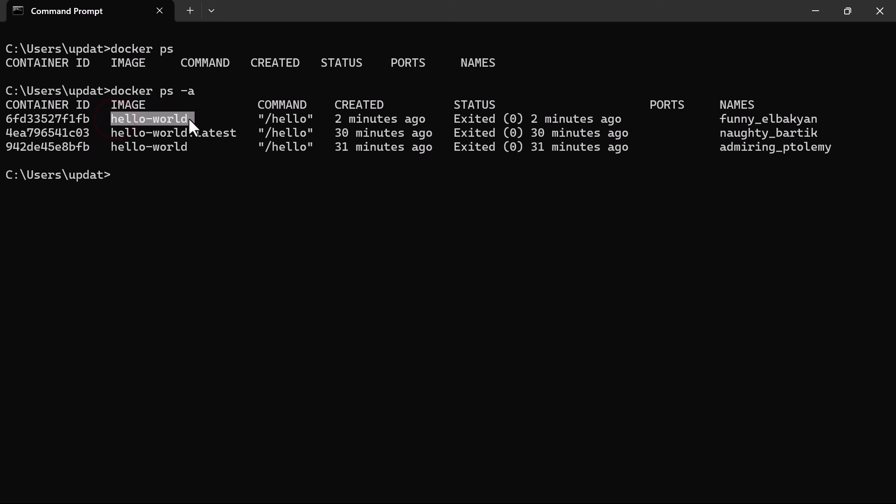
pyautogui.moveTo(328, 120); pyautogui.dragTo(516, 119)
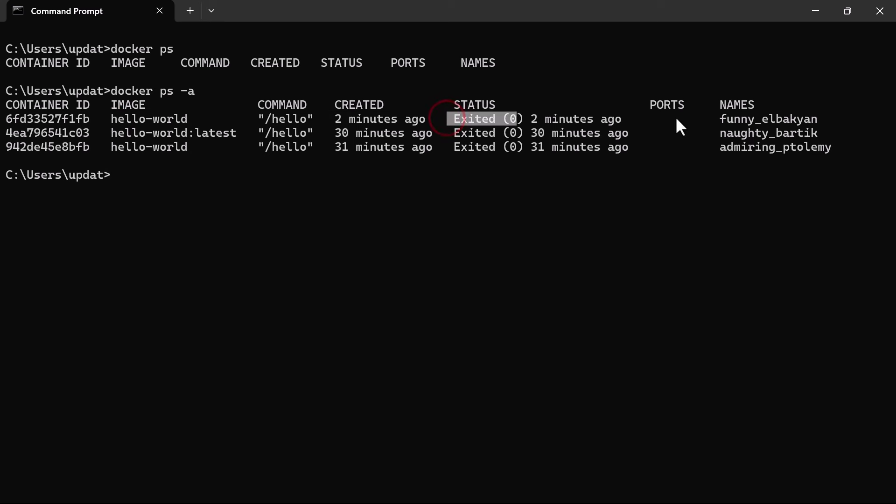
pyautogui.moveTo(718, 116); pyautogui.dragTo(830, 120)
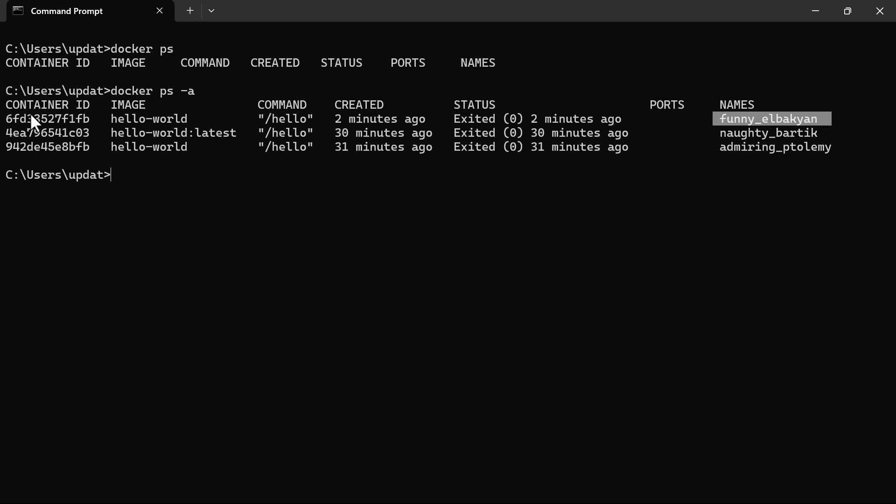
pyautogui.moveTo(7, 115); pyautogui.dragTo(833, 149)
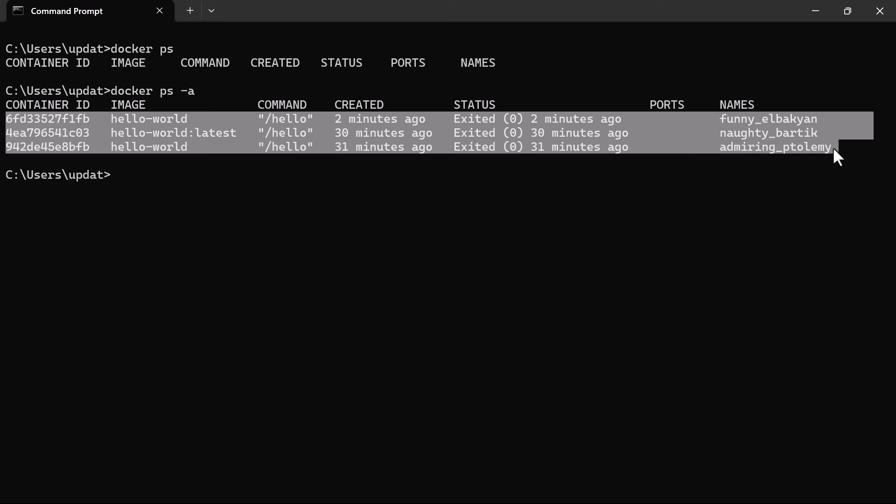
pyautogui.click(182, 91)
pyautogui.click(199, 200)
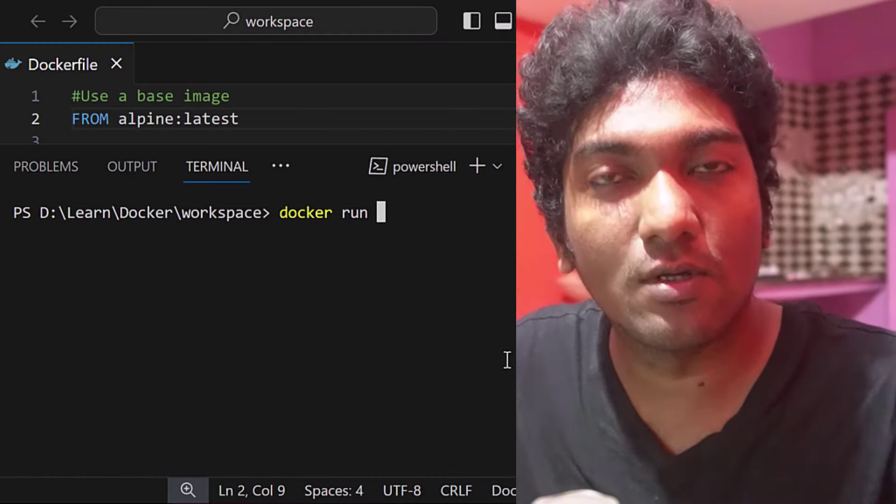
# Switch to the VS Code terminal in the workspace folder and run a container with "docker run my-simple-image"
pyautogui.write('my-')
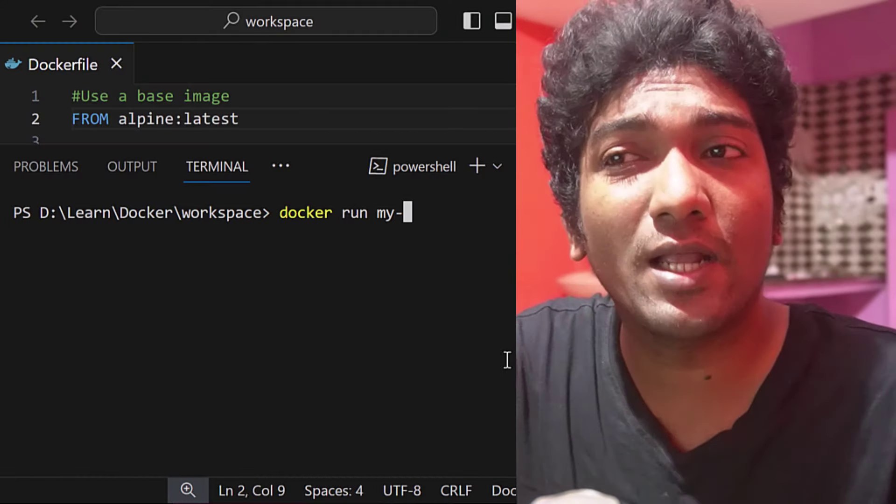
pyautogui.write('simple-')
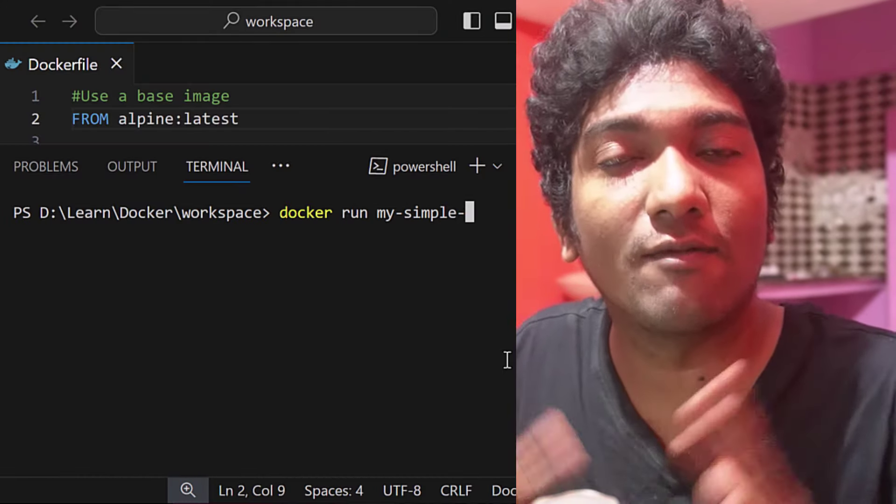
pyautogui.write('image')
pyautogui.press('Return')
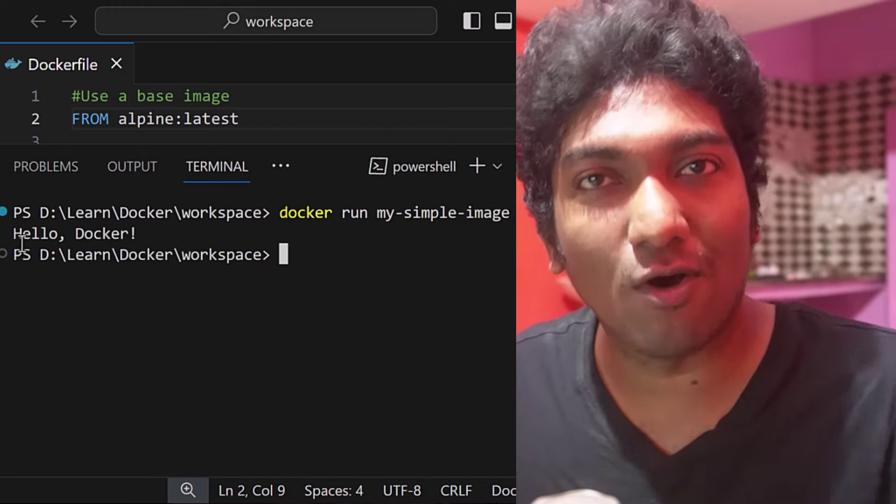
# Examine the output line printed by the my-simple-image container in the terminal
pyautogui.moveTo(14, 235); pyautogui.dragTo(172, 238)
pyautogui.click(192, 246)
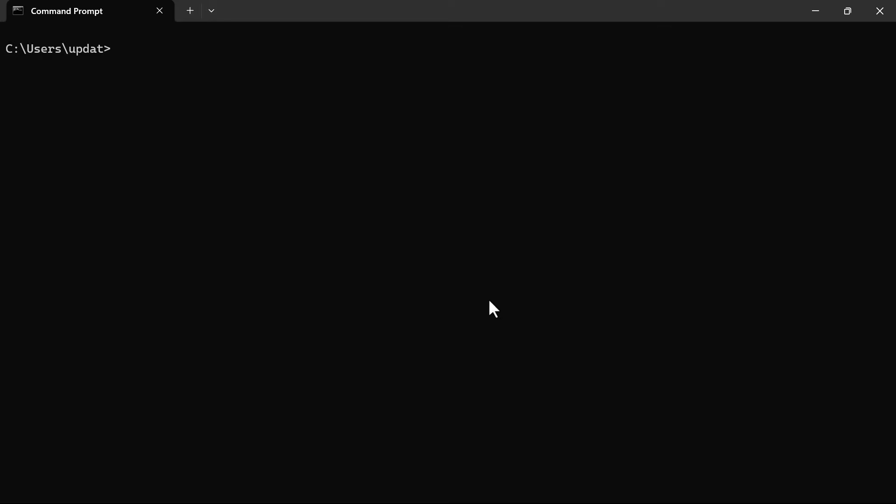
# Switch to Command Prompt and enlarge its text for easier reading
pyautogui.hotkey('ctrl', '=')
pyautogui.hotkey('ctrl', '=')
pyautogui.hotkey('ctrl', '=')
pyautogui.hotkey('ctrl', '=')
pyautogui.hotkey('ctrl', '=')
pyautogui.hotkey('ctrl', '=')
pyautogui.hotkey('ctrl', '=')
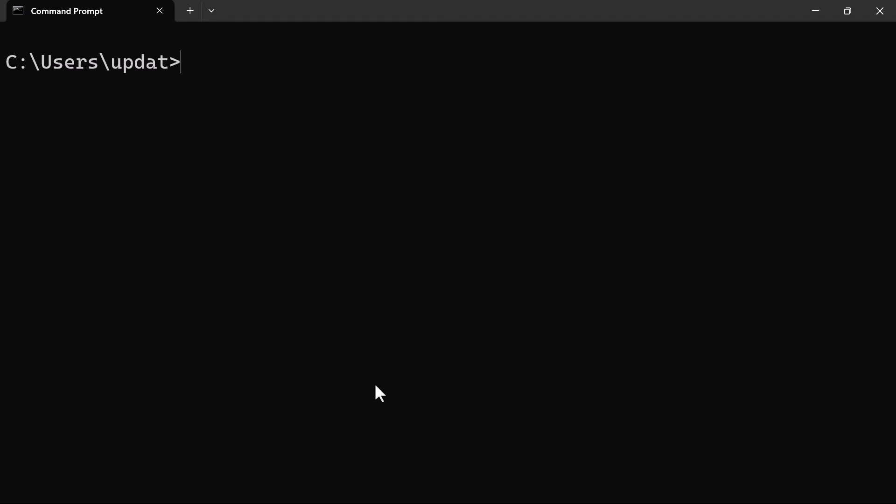
# Switch to the empty D:\Learn\Docker\workspace folder in File Explorer and open it in VS Code with "code ."
pyautogui.press('super+ctrl+Left')
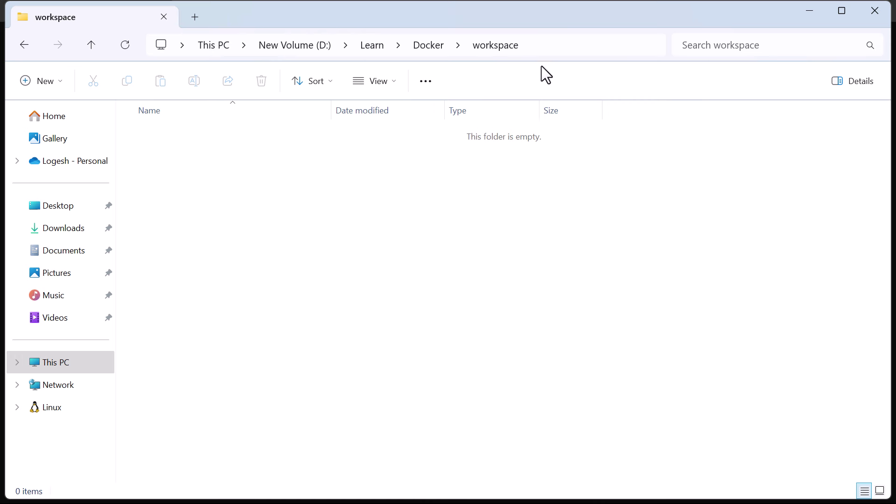
pyautogui.click(546, 46)
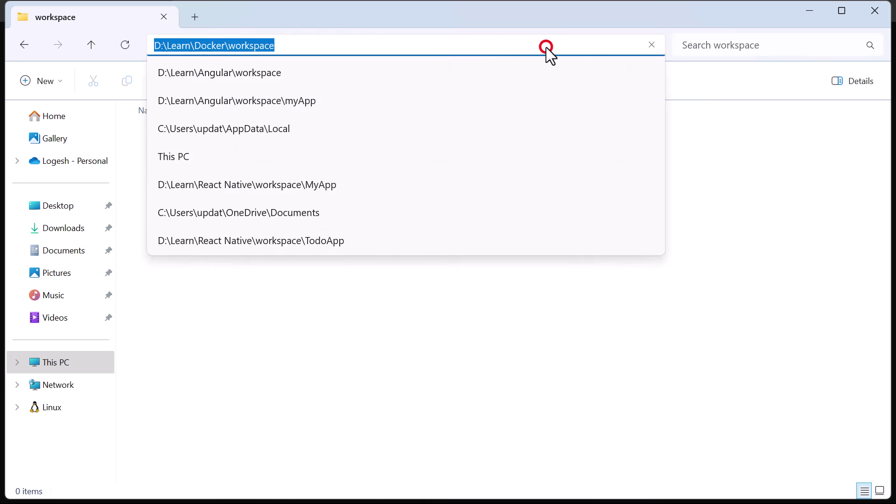
pyautogui.click(461, 48)
pyautogui.click(461, 48)
pyautogui.write('code .')
pyautogui.press('Return')
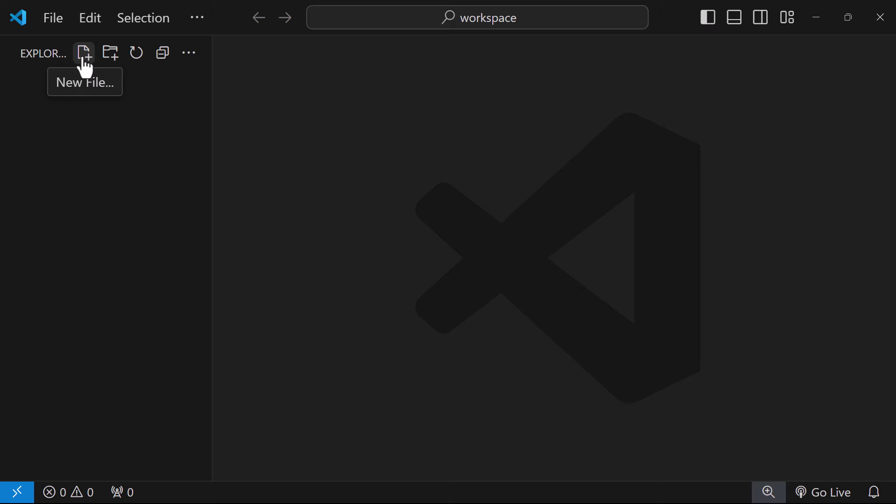
# Create a new file named Dockerfile in the workspace folder
pyautogui.click(85, 60)
pyautogui.write('D')
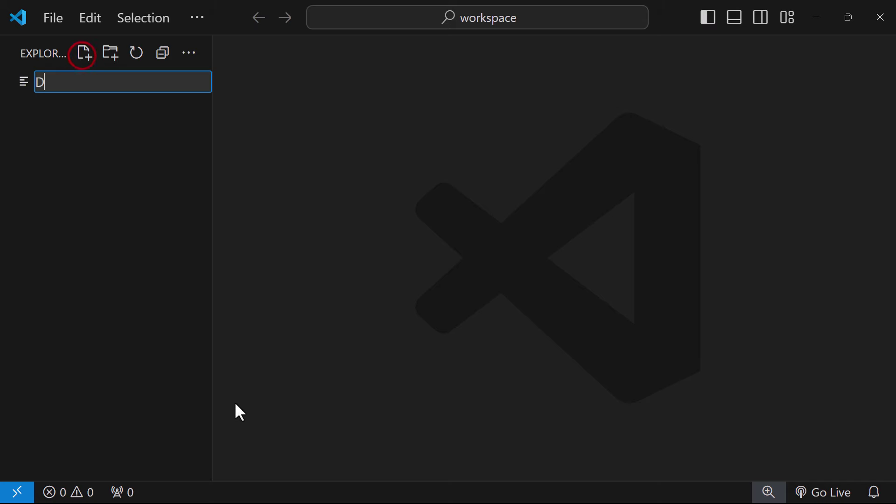
pyautogui.write('ockerfile')
pyautogui.press('Return')
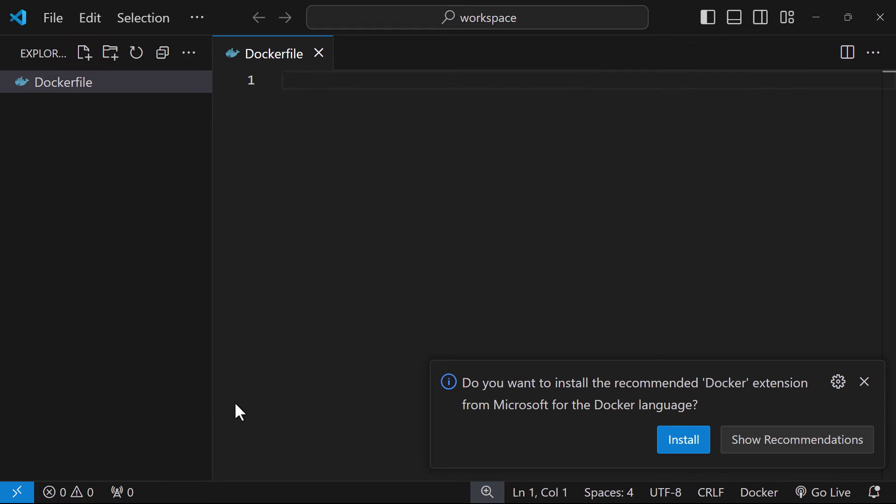
# Dismiss the Docker extension recommendation and narrow the file explorer sidebar to widen the Dockerfile editor
pyautogui.click(863, 381)
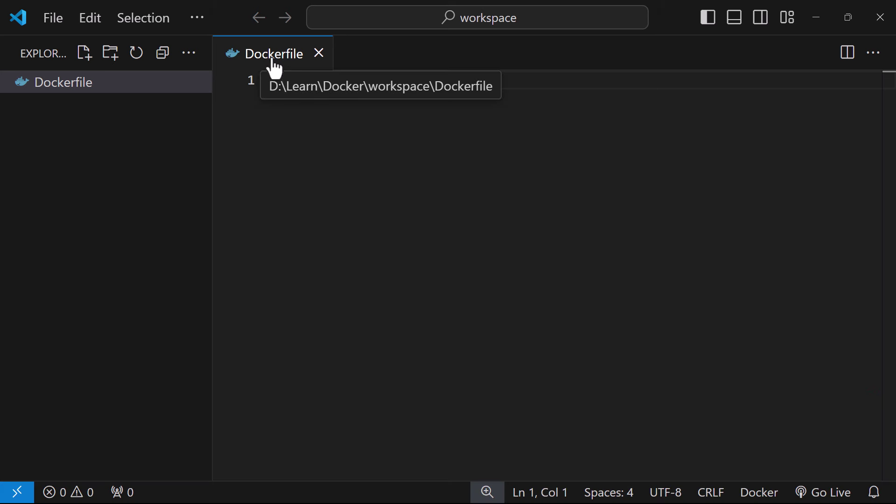
pyautogui.click(295, 95)
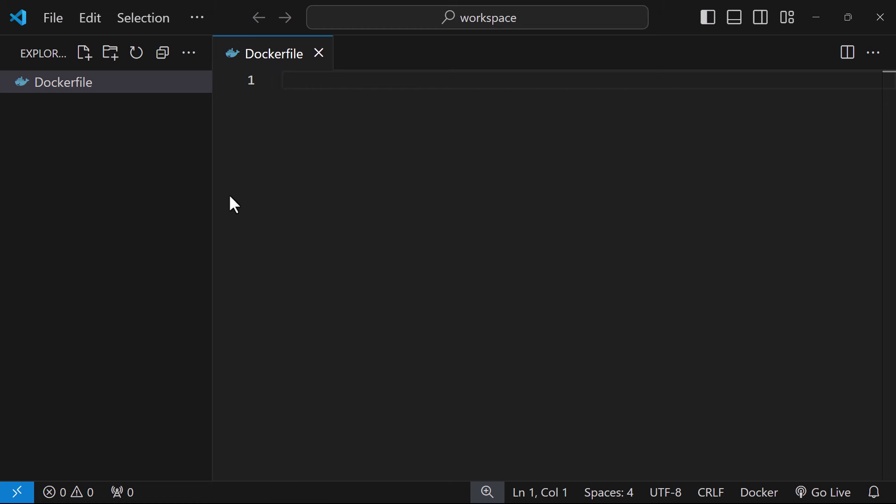
pyautogui.moveTo(213, 189); pyautogui.dragTo(156, 188)
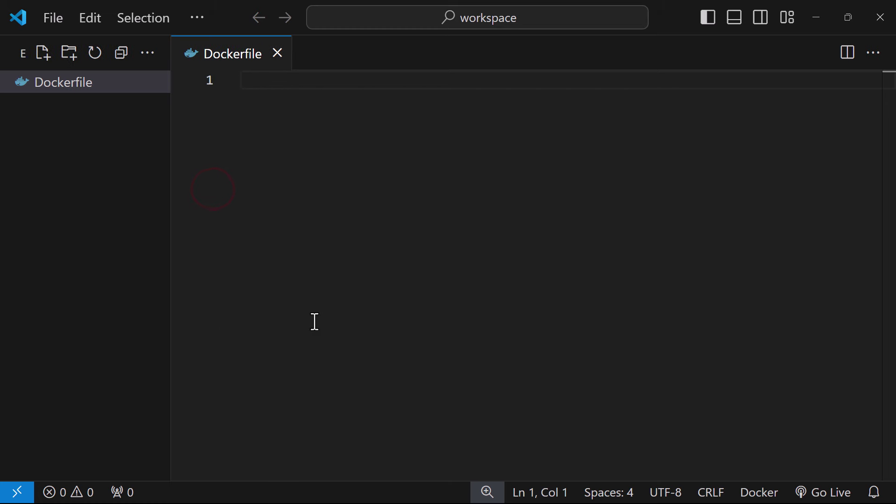